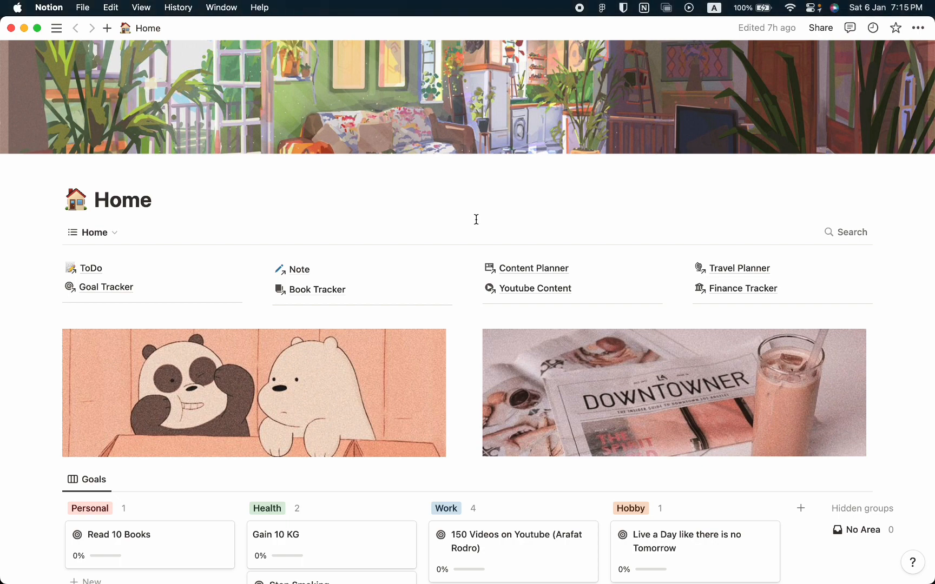
Look over the Home page's sections, from the tracker links and Goals board down to the Finance Tracker.
{"action": "scroll", "coordinate": [476, 219], "scroll_direction": "down", "scroll_amount": 15}
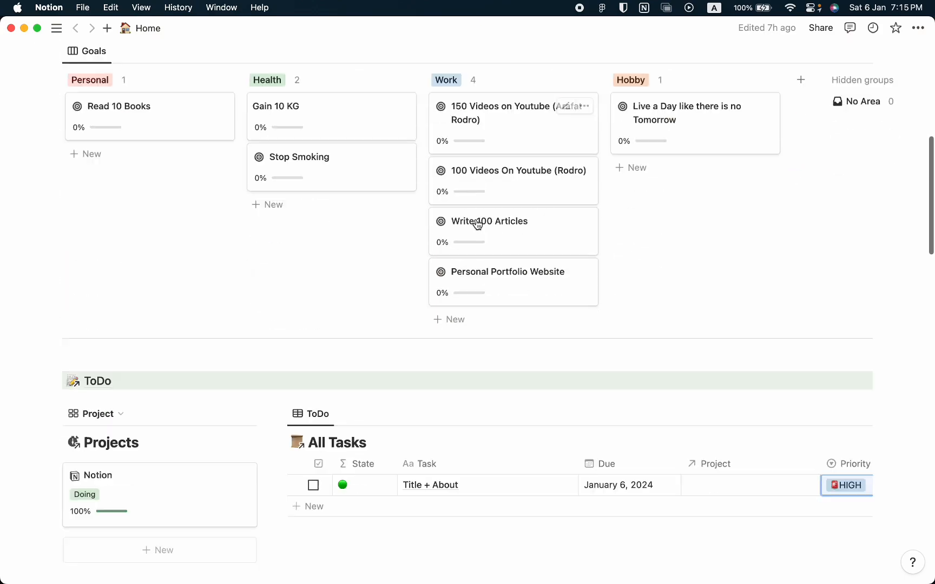
{"action": "scroll", "coordinate": [476, 219], "scroll_direction": "down", "scroll_amount": 10}
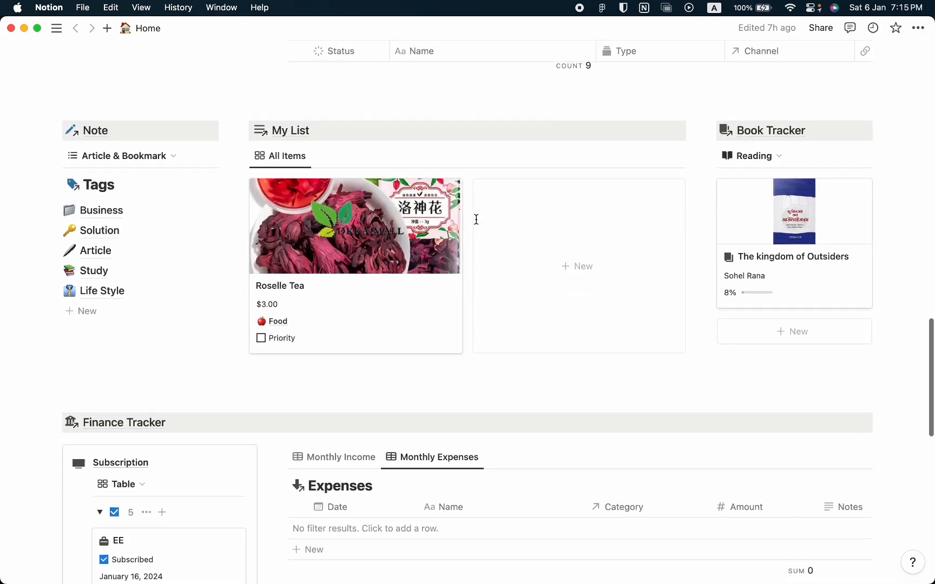
{"action": "scroll", "coordinate": [477, 225], "scroll_direction": "up", "scroll_amount": 4}
{"action": "scroll", "coordinate": [477, 225], "scroll_direction": "up", "scroll_amount": 20}
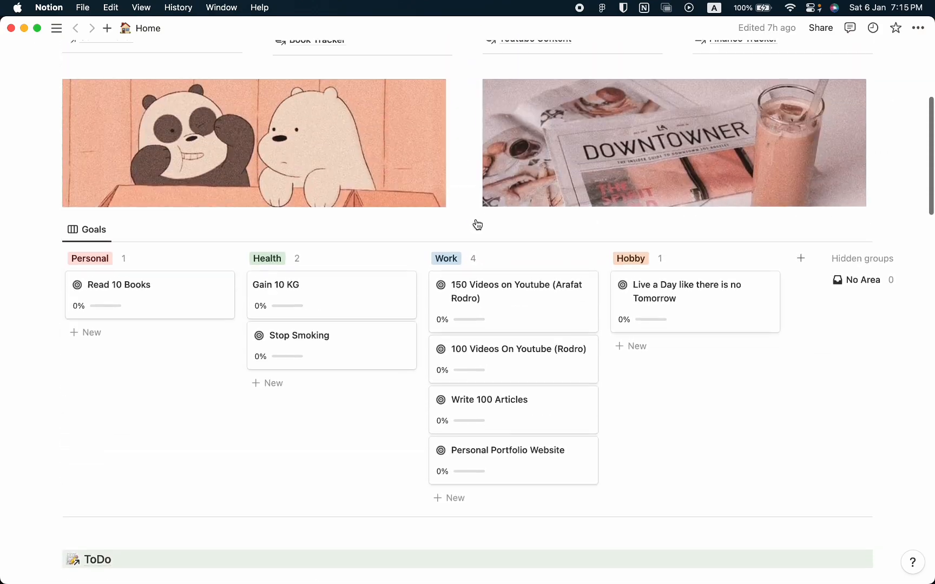
{"action": "scroll", "coordinate": [476, 219], "scroll_direction": "up", "scroll_amount": 1}
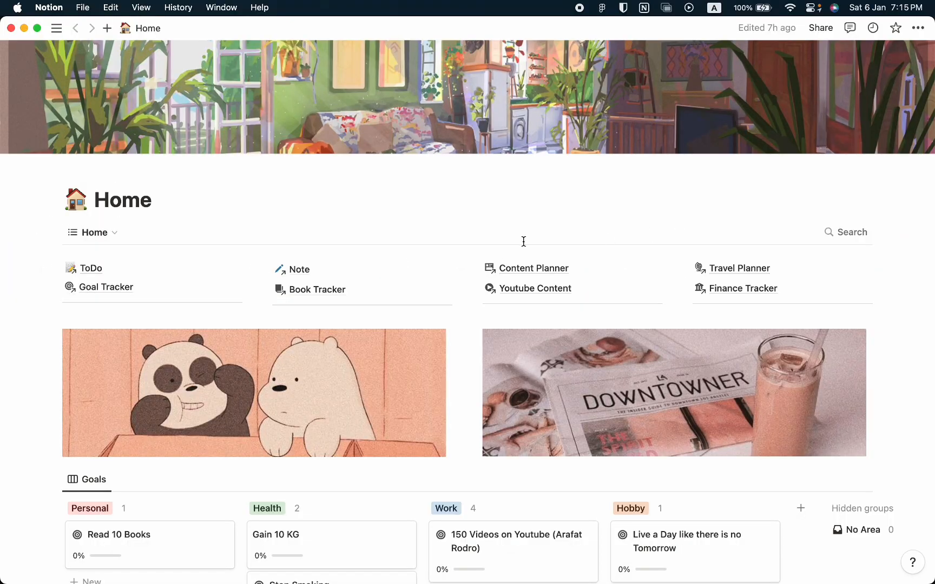
{"action": "scroll", "coordinate": [657, 317], "scroll_direction": "down", "scroll_amount": 2}
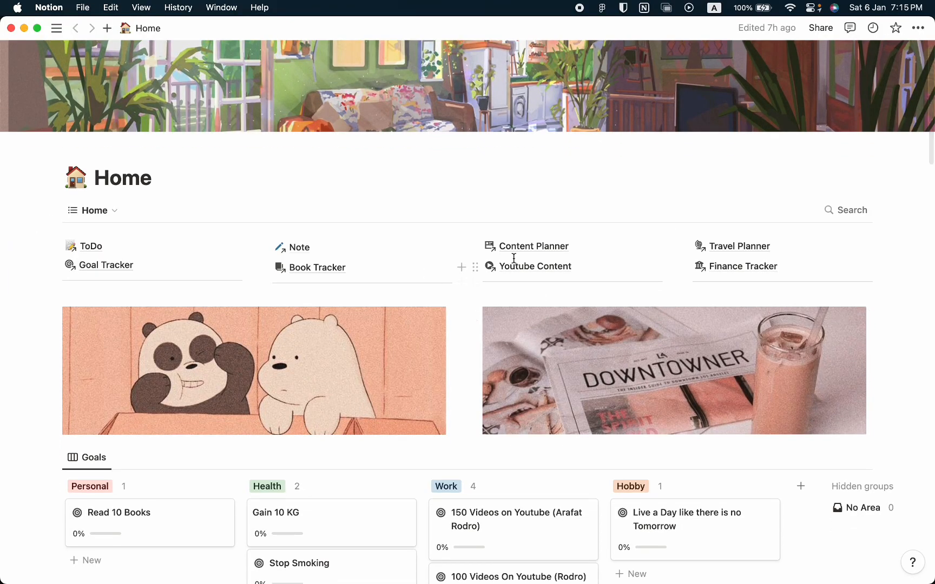
{"action": "scroll", "coordinate": [513, 259], "scroll_direction": "down", "scroll_amount": 3}
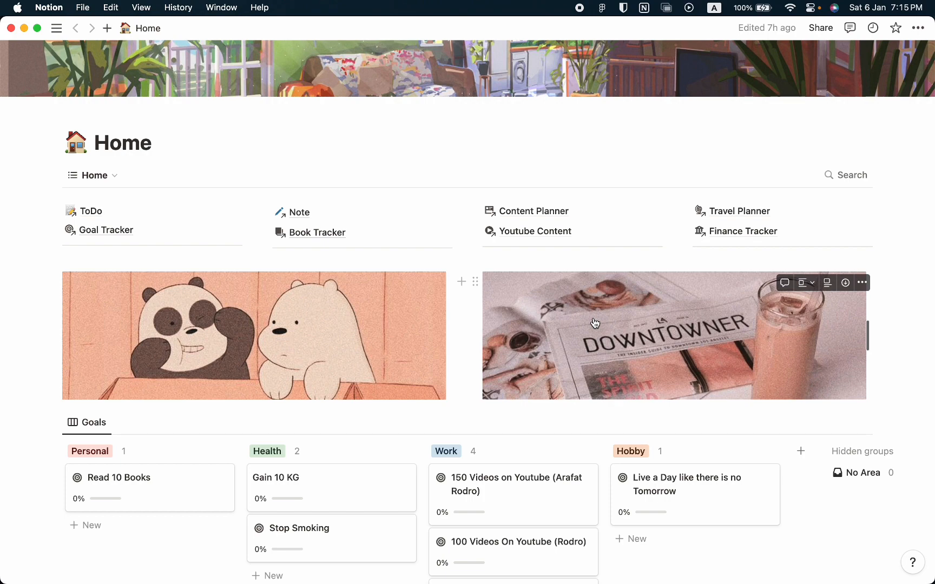
{"action": "scroll", "coordinate": [596, 323], "scroll_direction": "down", "scroll_amount": 3}
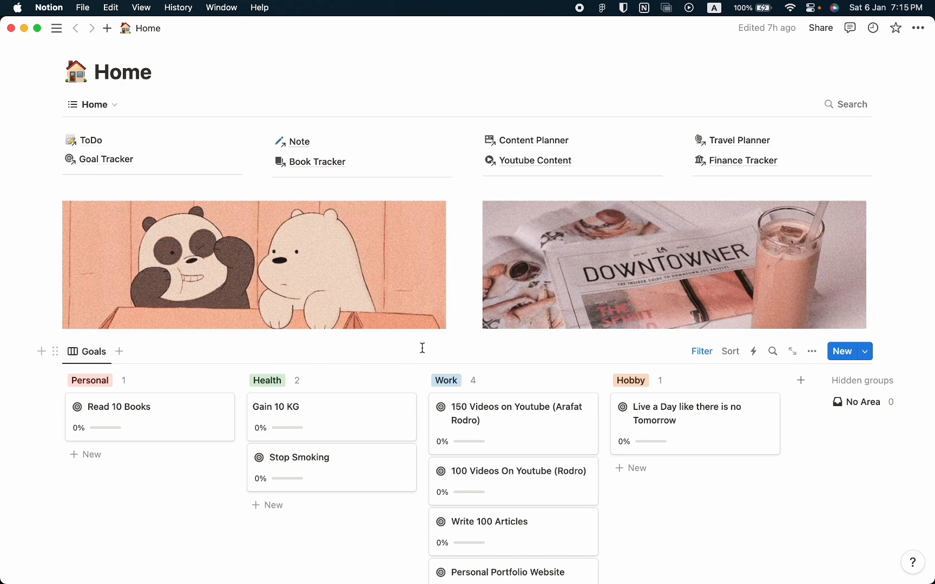
{"action": "scroll", "coordinate": [421, 348], "scroll_direction": "down", "scroll_amount": 1}
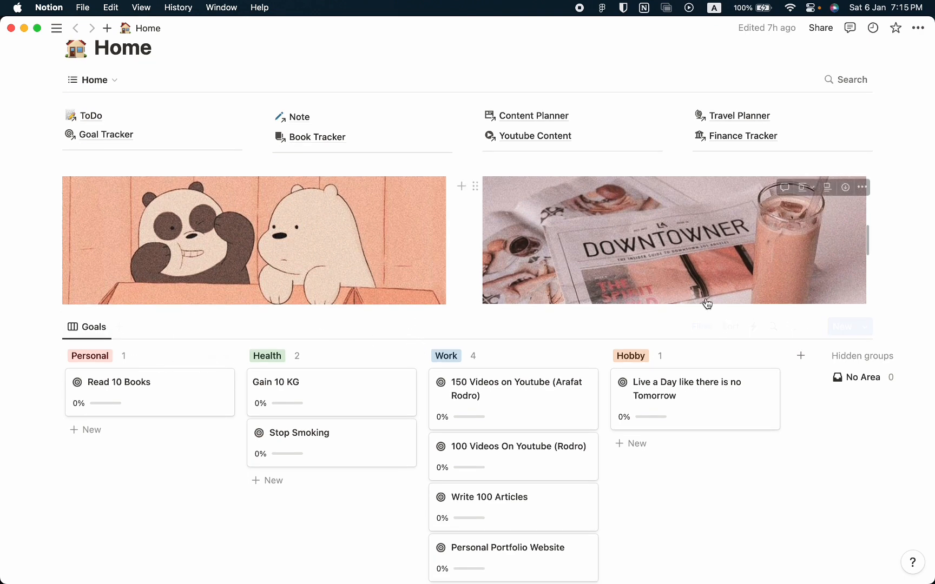
{"action": "scroll", "coordinate": [635, 454], "scroll_direction": "down", "scroll_amount": 2}
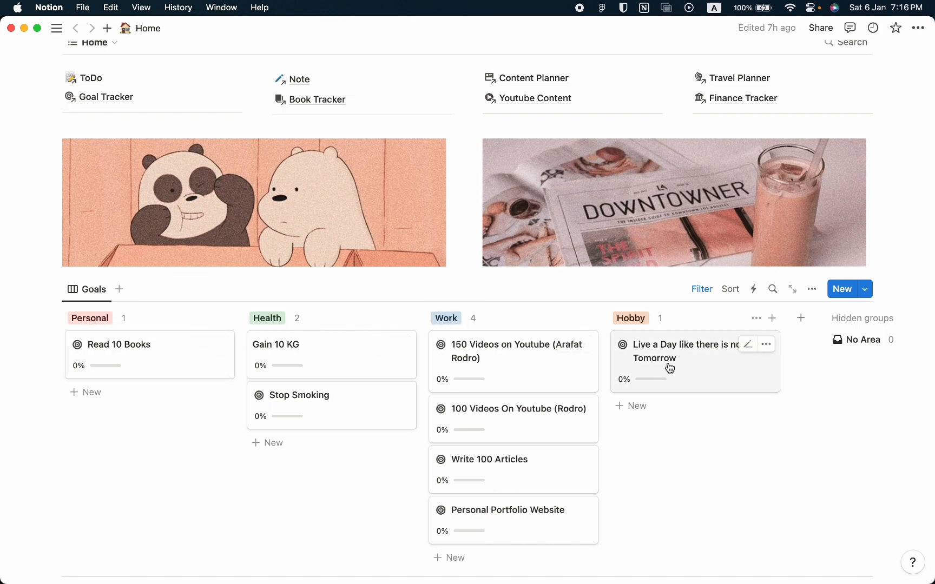
{"action": "scroll", "coordinate": [672, 436], "scroll_direction": "down", "scroll_amount": 1}
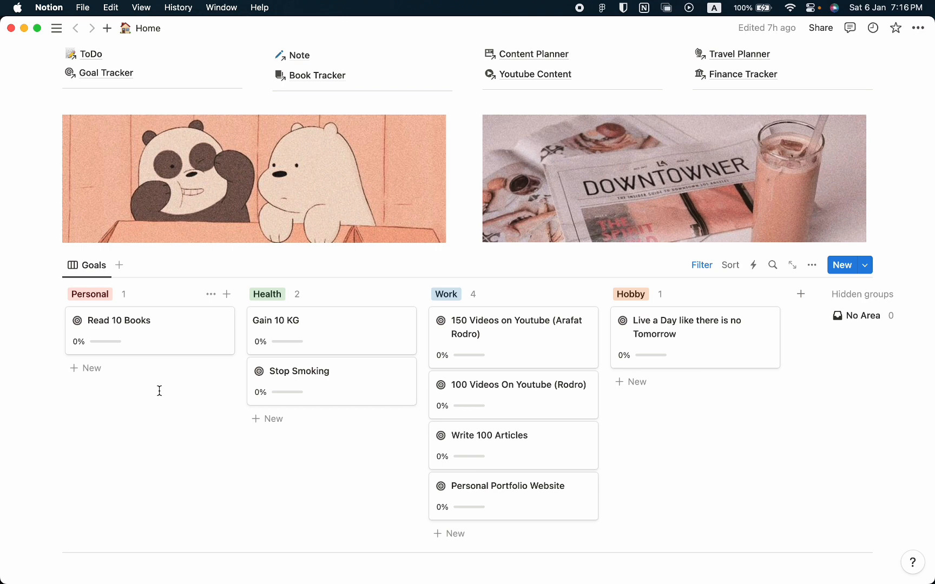
Open the Read 10 Books goal and set its deadline to December 31, 2024.
{"action": "left_click", "coordinate": [179, 342]}
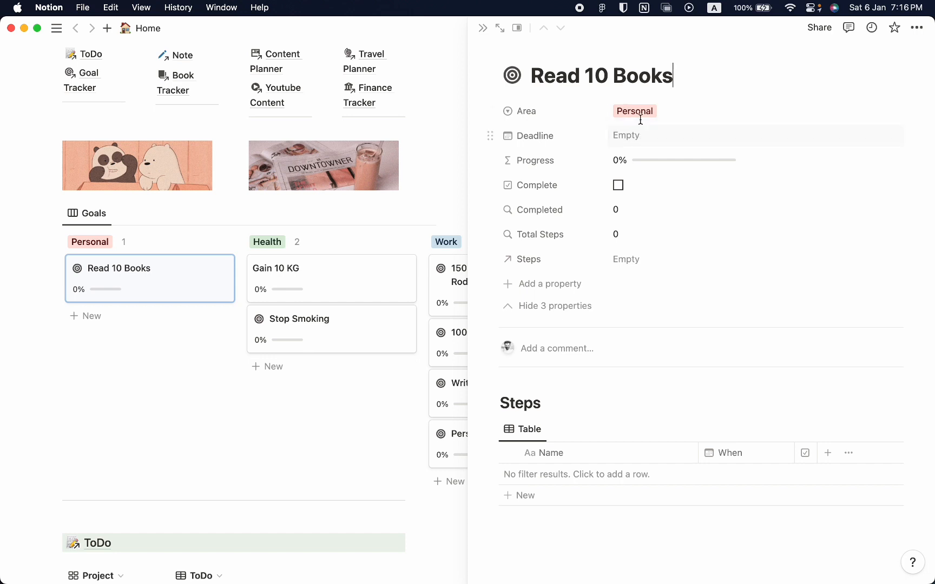
{"action": "left_click", "coordinate": [690, 124]}
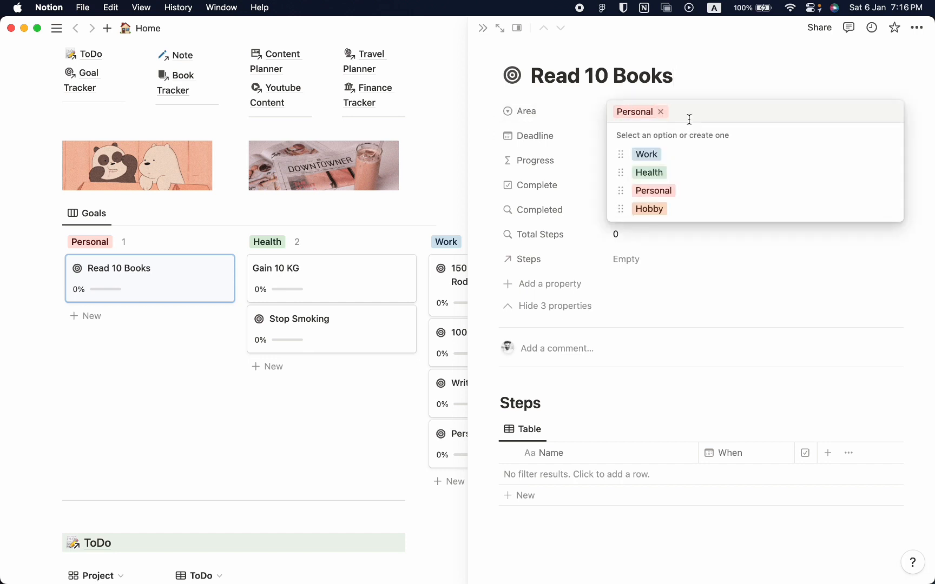
{"action": "left_click", "coordinate": [582, 143]}
{"action": "left_click", "coordinate": [649, 136]}
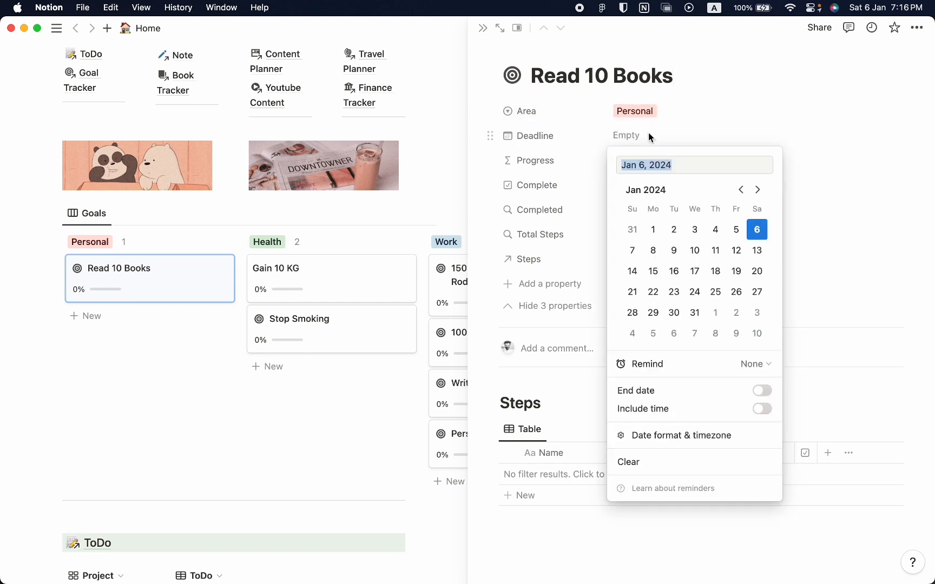
{"action": "left_click", "coordinate": [645, 165]}
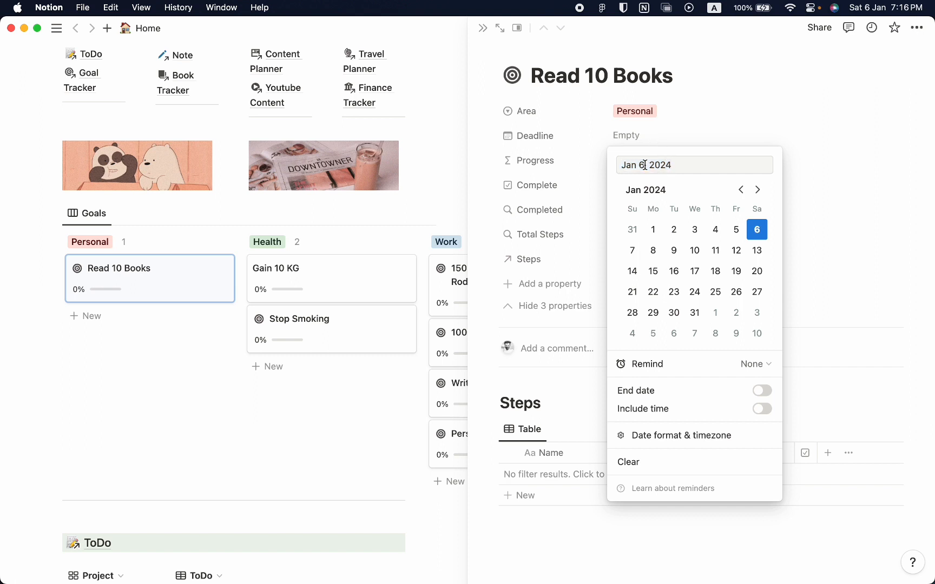
{"action": "key", "text": "Left"}
{"action": "key", "text": "Left"}
{"action": "key", "text": "shift+Left"}
{"action": "key", "text": "shift+Left"}
{"action": "key", "text": "shift+Left"}
{"action": "type", "text": "Dec"}
{"action": "key", "text": "Right"}
{"action": "key", "text": "shift+Right"}
{"action": "type", "text": "31"}
{"action": "key", "text": "Return"}
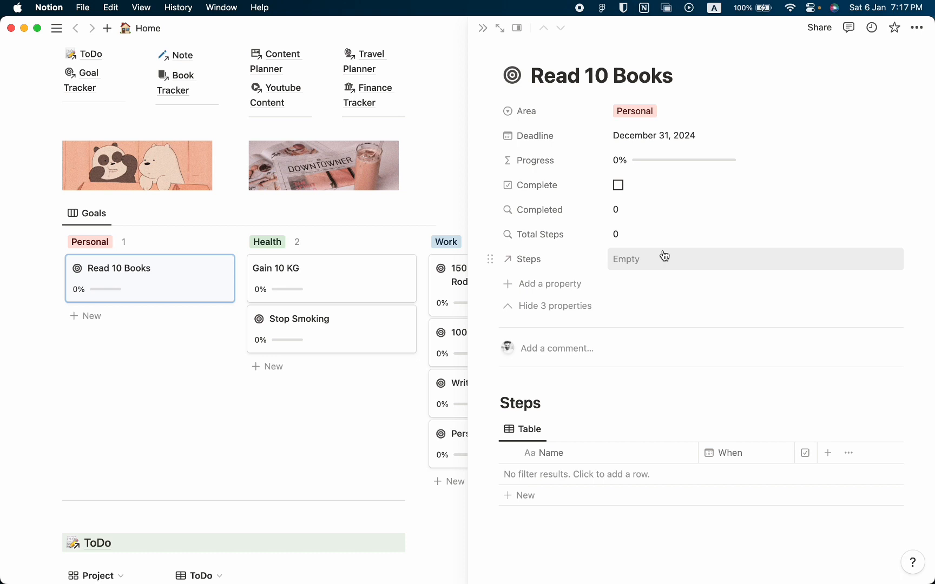
Add an entry named Deep Work to the Steps table of the Read 10 Books goal.
{"action": "left_click", "coordinate": [569, 476]}
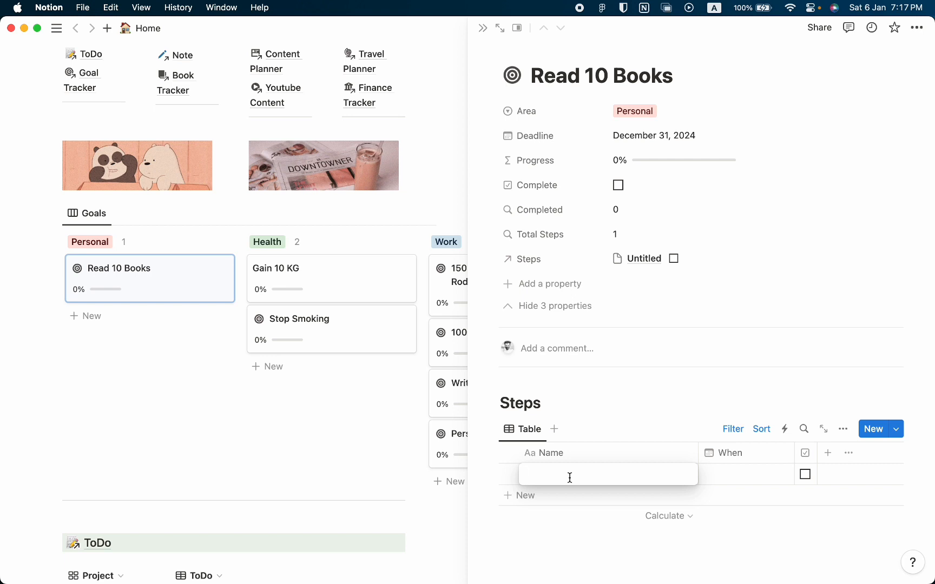
{"action": "type", "text": "Deep WOr"}
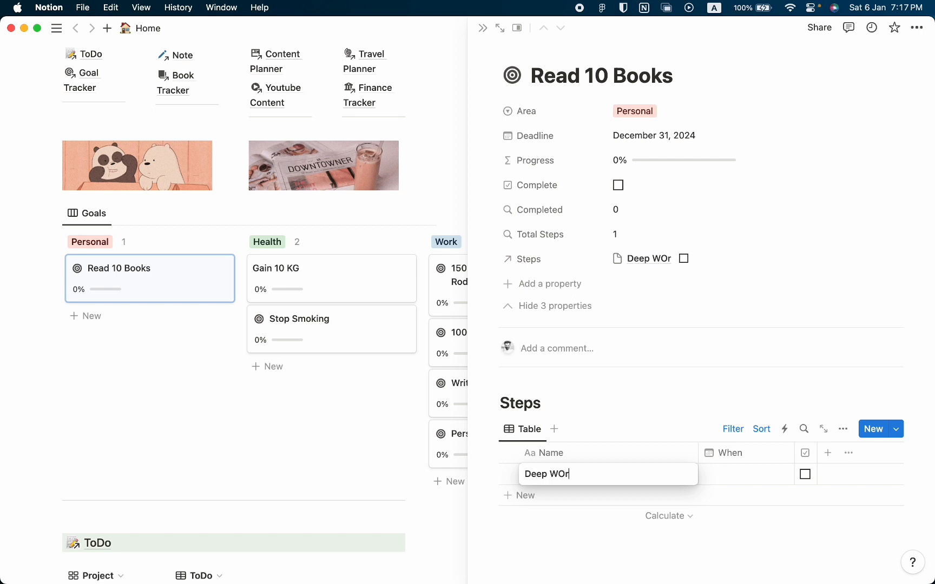
{"action": "key", "text": "BackSpace"}
{"action": "key", "text": "BackSpace"}
{"action": "key", "text": "BackSpace"}
{"action": "type", "text": "Work"}
{"action": "key", "text": "Return"}
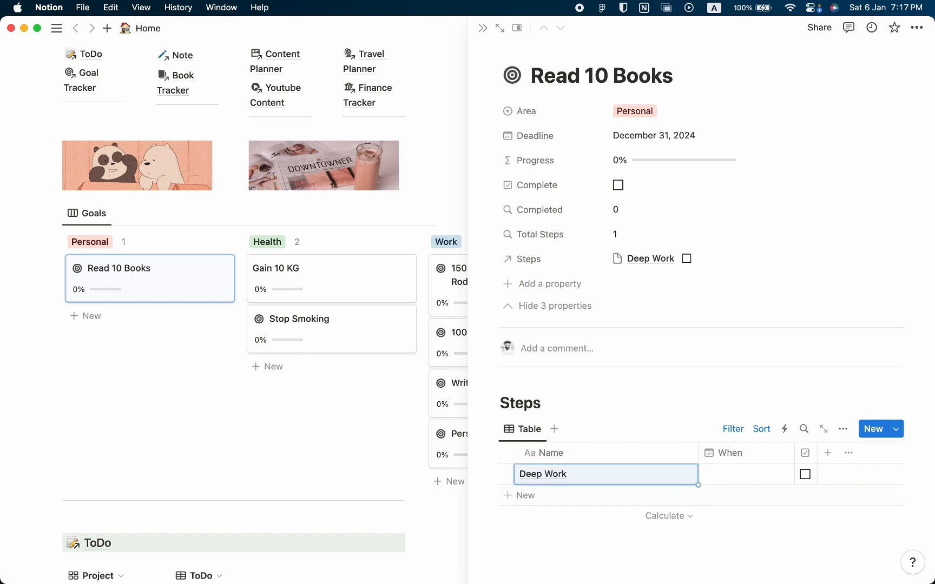
Set the Deep Work step's date to January 6, 2024 and mark it complete.
{"action": "left_click", "coordinate": [739, 476]}
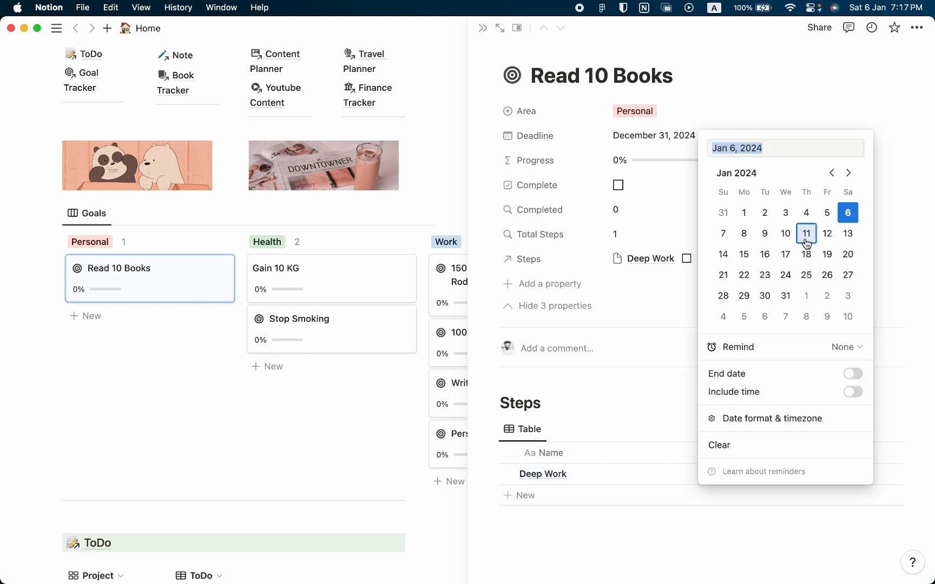
{"action": "left_click", "coordinate": [649, 458]}
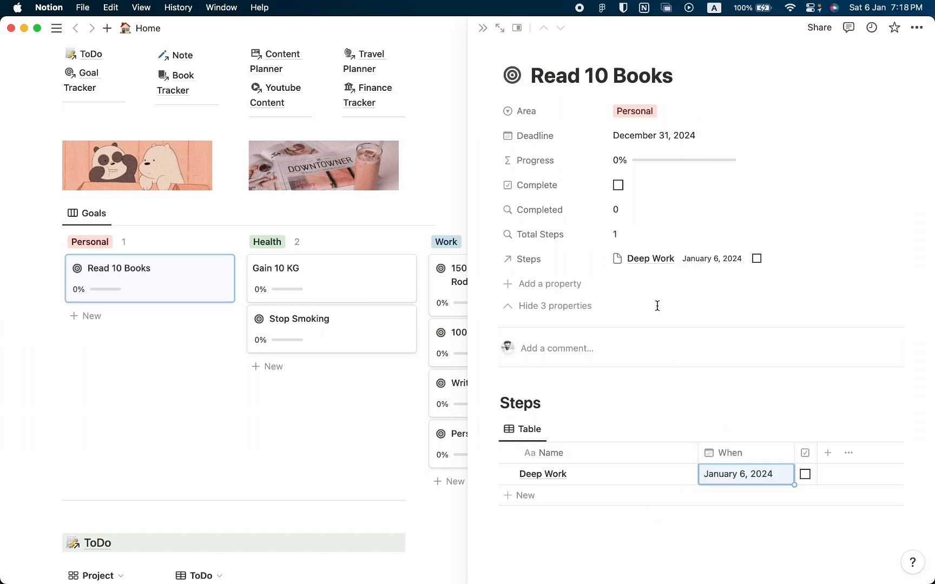
{"action": "left_click", "coordinate": [805, 478]}
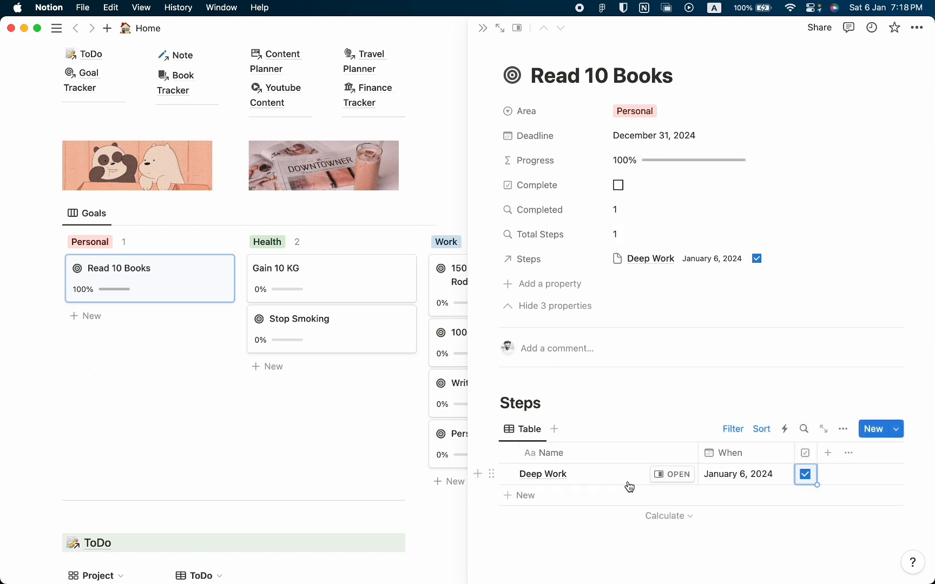
Add a second entry named Atomic Habit to the Steps table and date it January 10, 2024.
{"action": "left_click", "coordinate": [611, 504]}
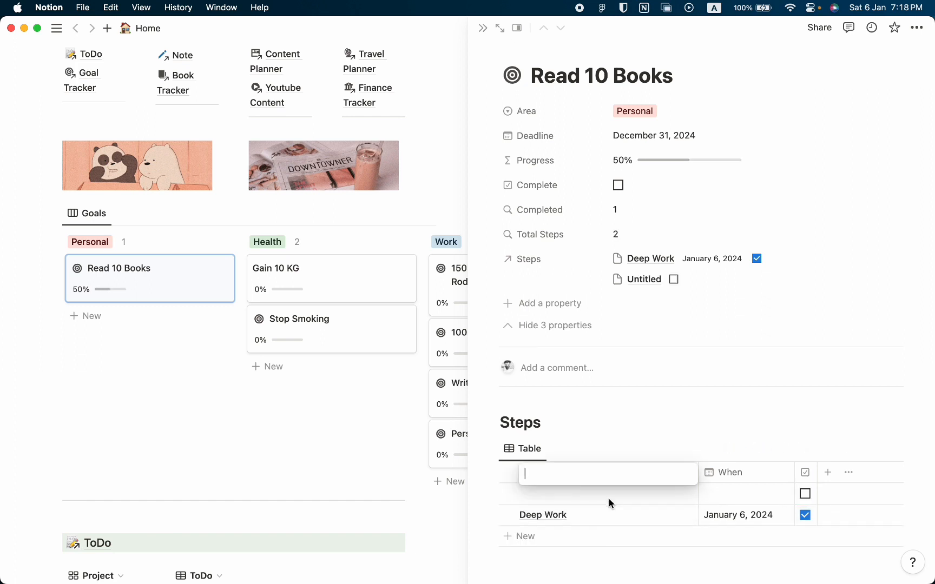
{"action": "type", "text": "Atom"}
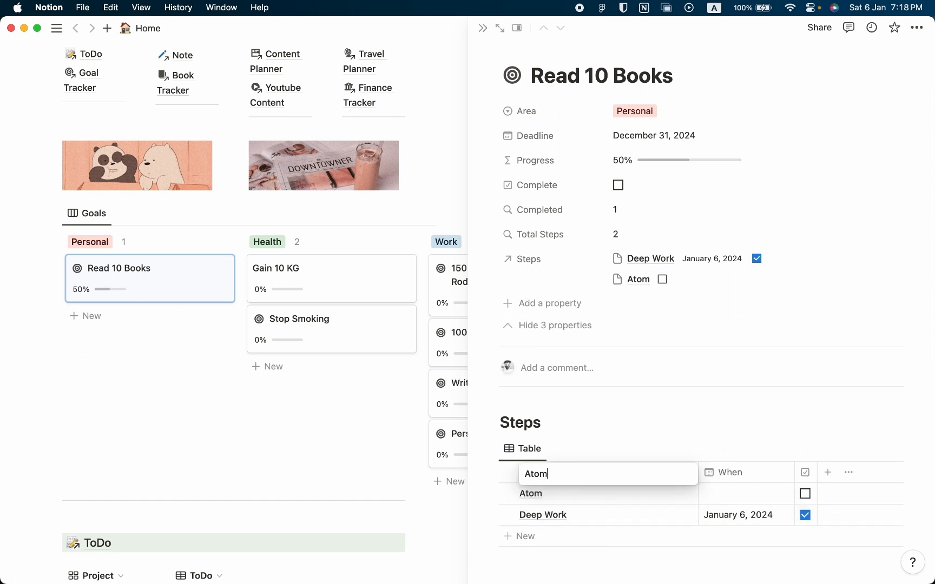
{"action": "type", "text": "ic Habit"}
{"action": "key", "text": "Return"}
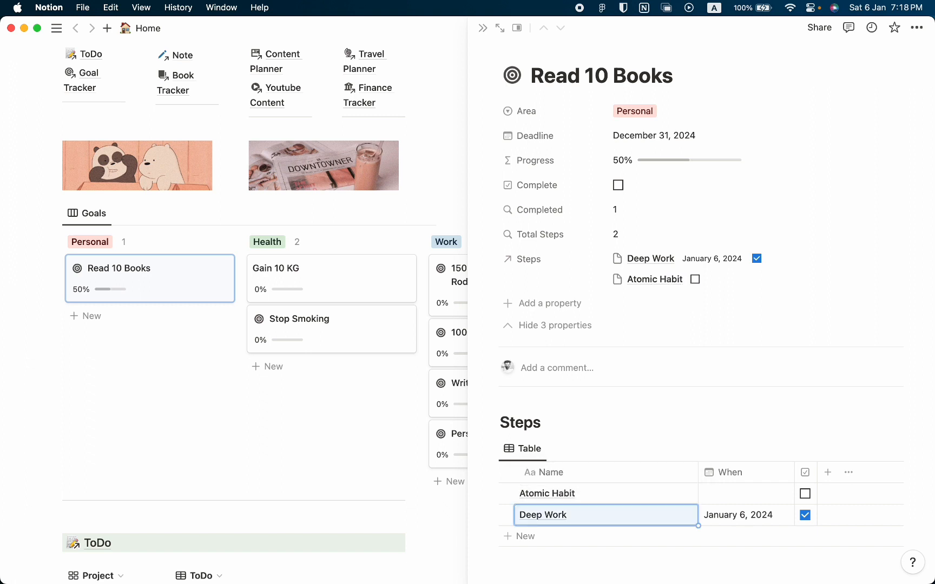
{"action": "left_click", "coordinate": [718, 495]}
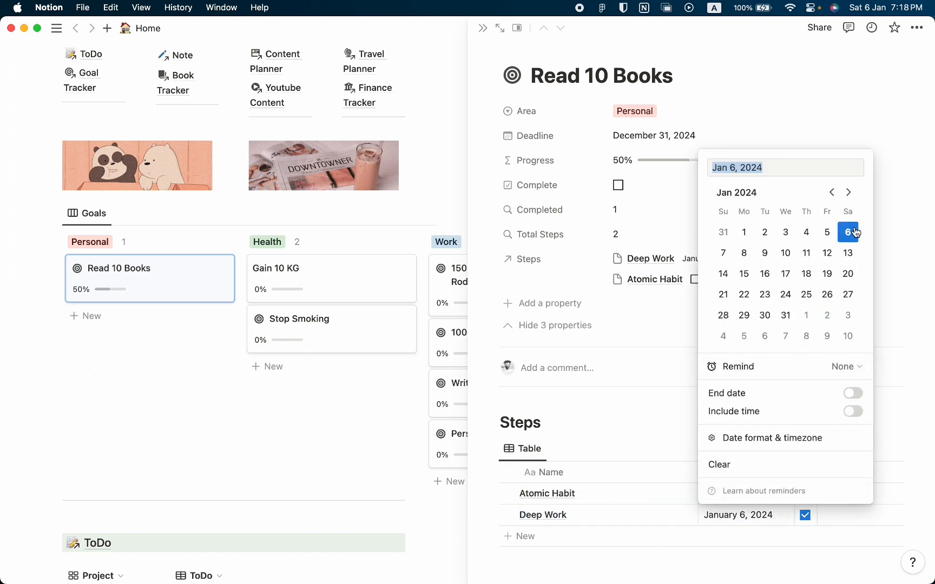
{"action": "left_click", "coordinate": [782, 262]}
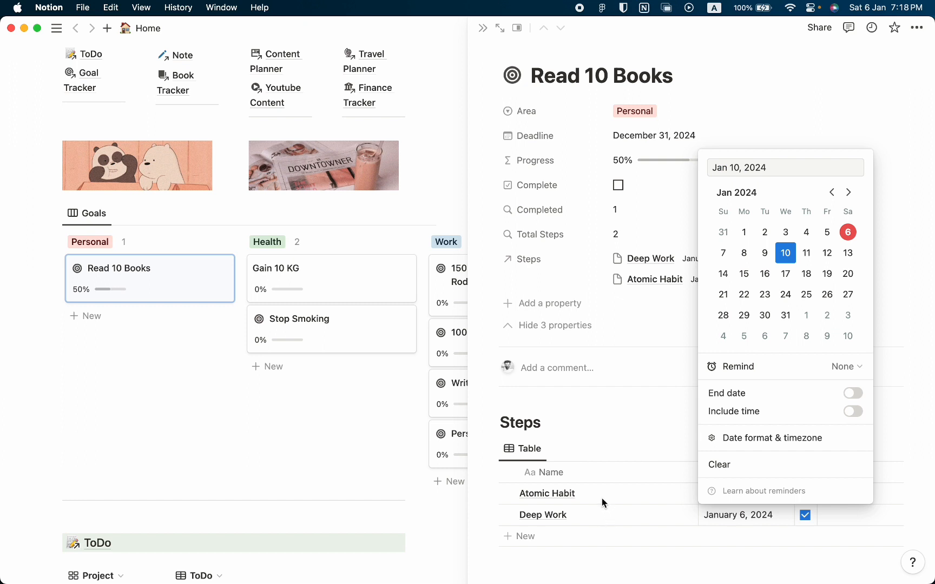
{"action": "key", "text": "Escape"}
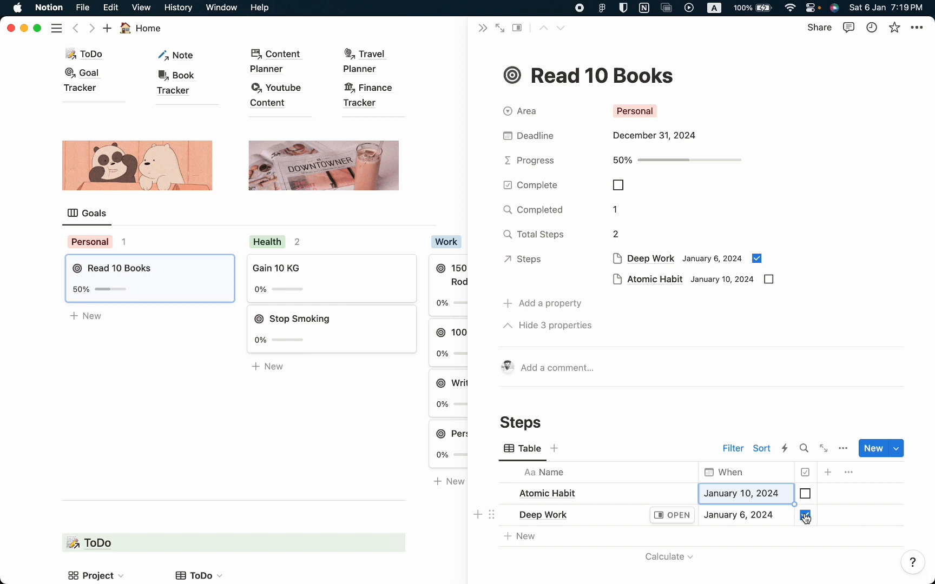
Delete the Deep Work and Atomic Habit steps and close the Read 10 Books goal.
{"action": "right_click", "coordinate": [583, 494]}
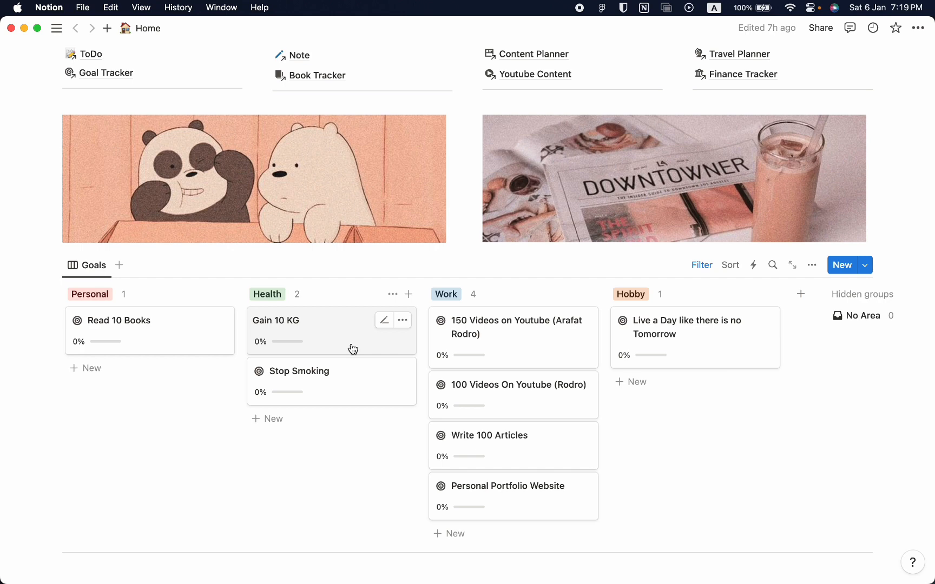
Examine the goals in the Health, Work and Hobby groups and the ToDo section's projects and tasks.
{"action": "scroll", "coordinate": [352, 349], "scroll_direction": "down", "scroll_amount": 1}
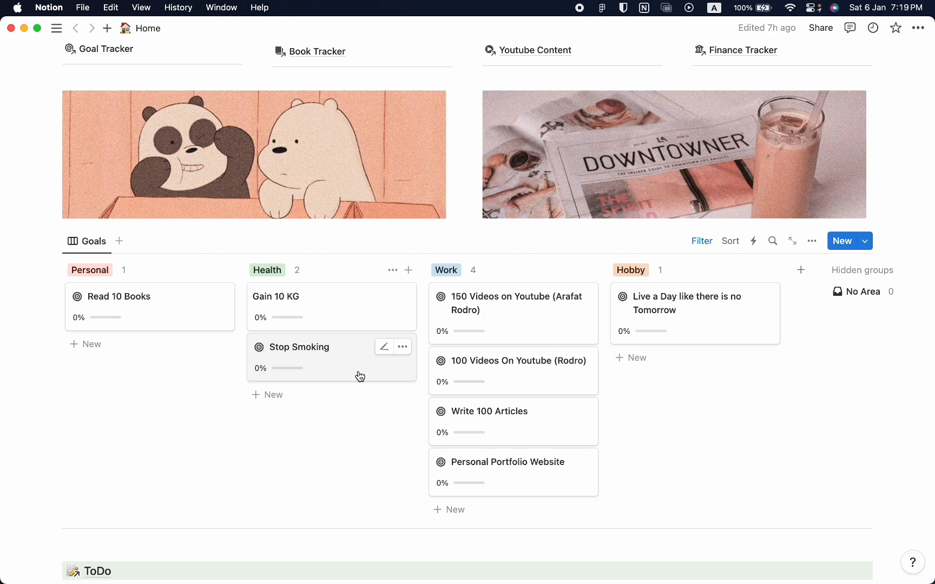
{"action": "scroll", "coordinate": [460, 374], "scroll_direction": "down", "scroll_amount": 2}
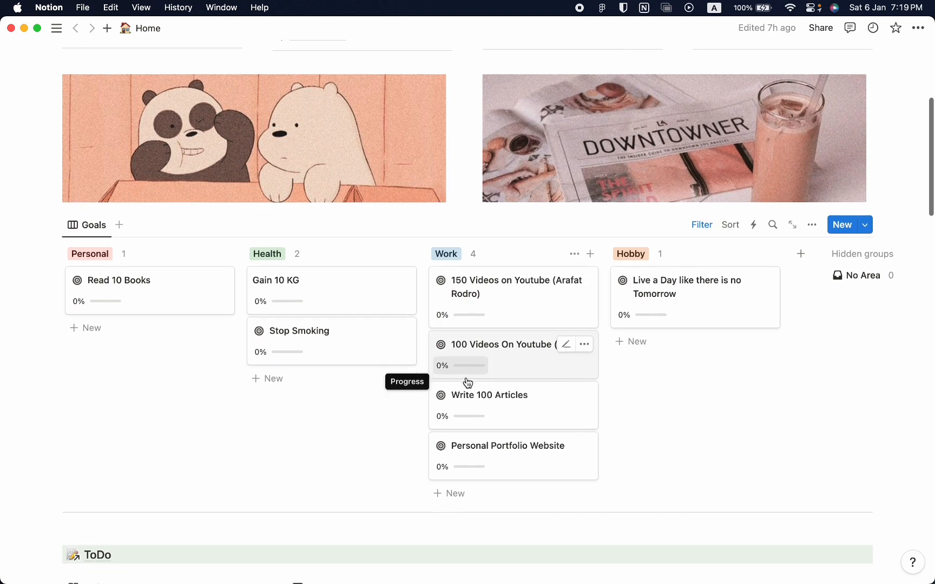
{"action": "scroll", "coordinate": [468, 383], "scroll_direction": "up", "scroll_amount": 2}
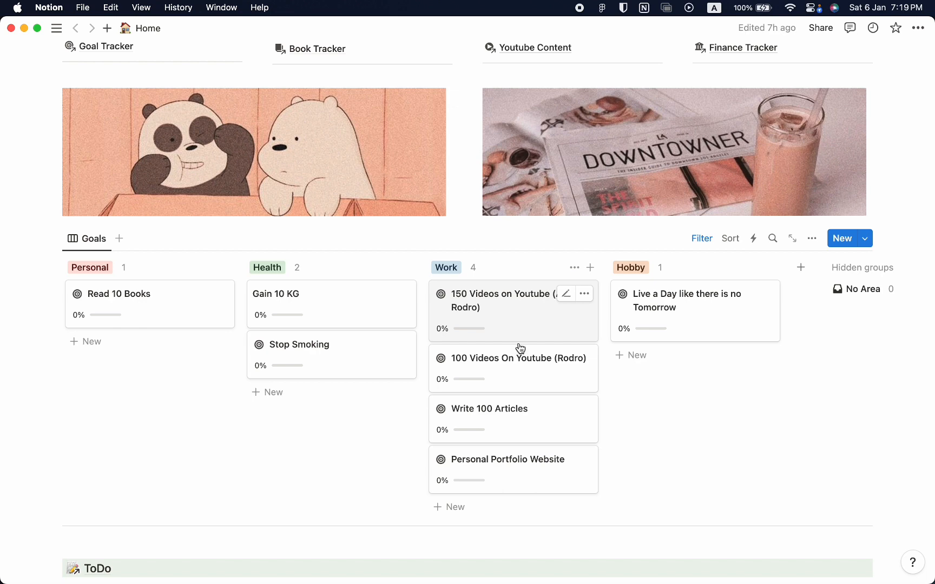
{"action": "scroll", "coordinate": [538, 381], "scroll_direction": "down", "scroll_amount": 1}
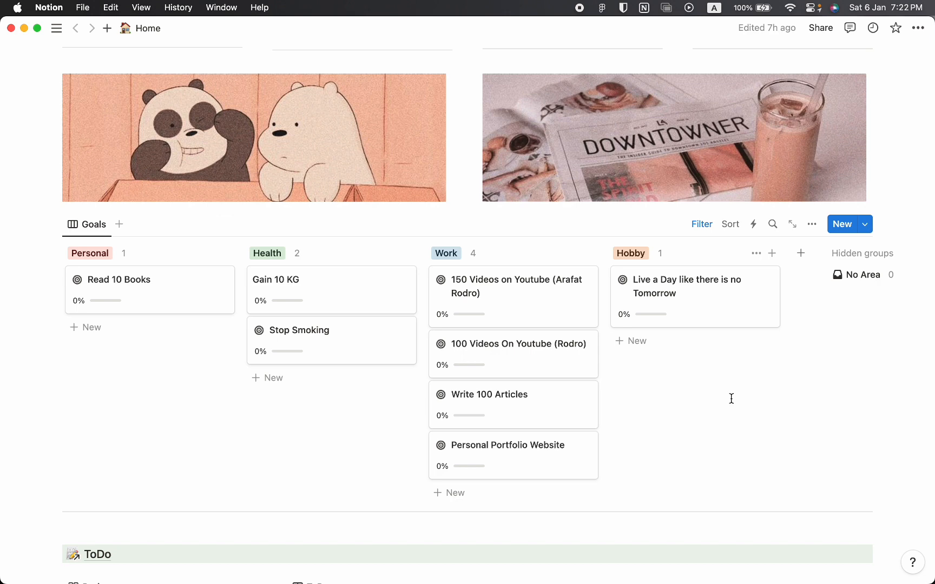
{"action": "scroll", "coordinate": [732, 399], "scroll_direction": "down", "scroll_amount": 2}
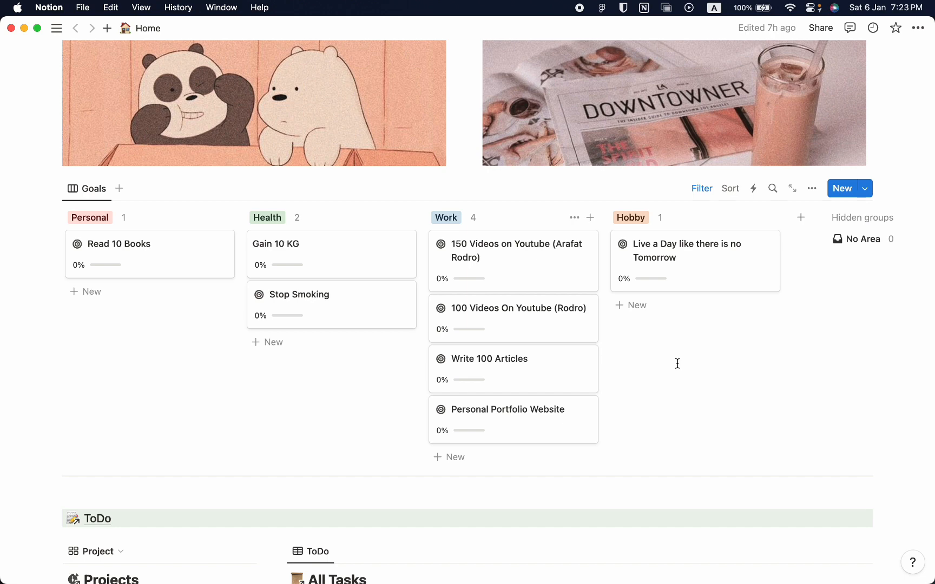
{"action": "scroll", "coordinate": [678, 364], "scroll_direction": "down", "scroll_amount": 5}
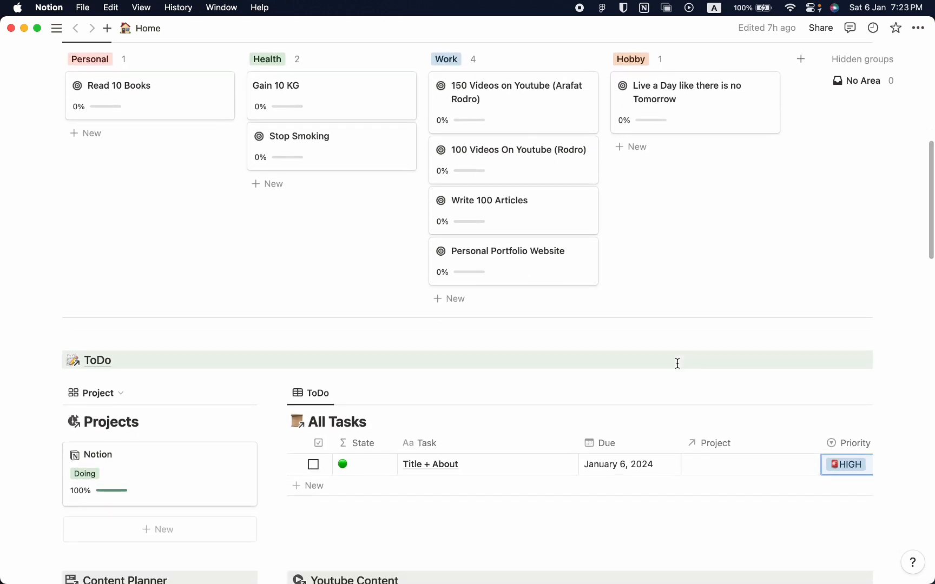
{"action": "scroll", "coordinate": [677, 363], "scroll_direction": "down", "scroll_amount": 1}
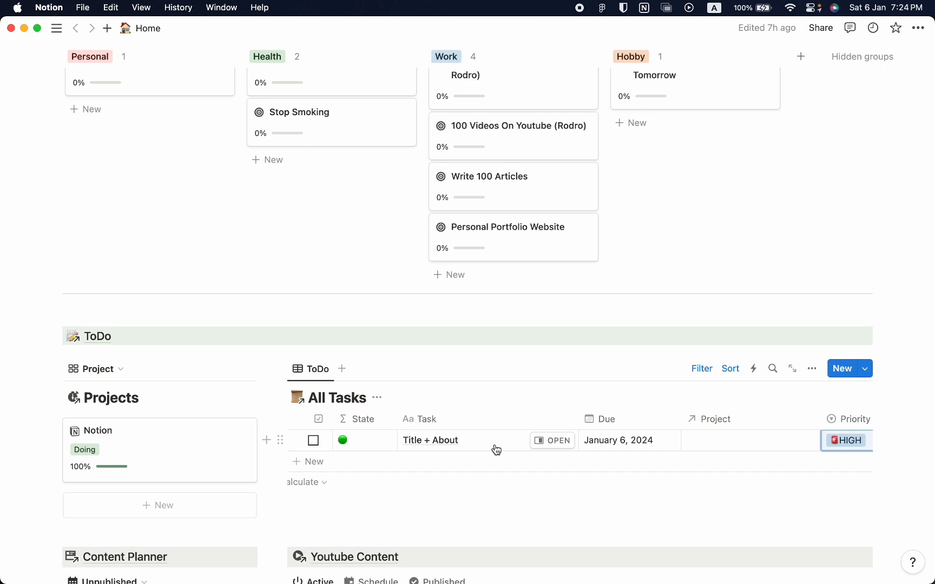
Set the Title + About task's due date to January 5, to January 8, and back to January 6, 2024.
{"action": "scroll", "coordinate": [496, 450], "scroll_direction": "down", "scroll_amount": 1}
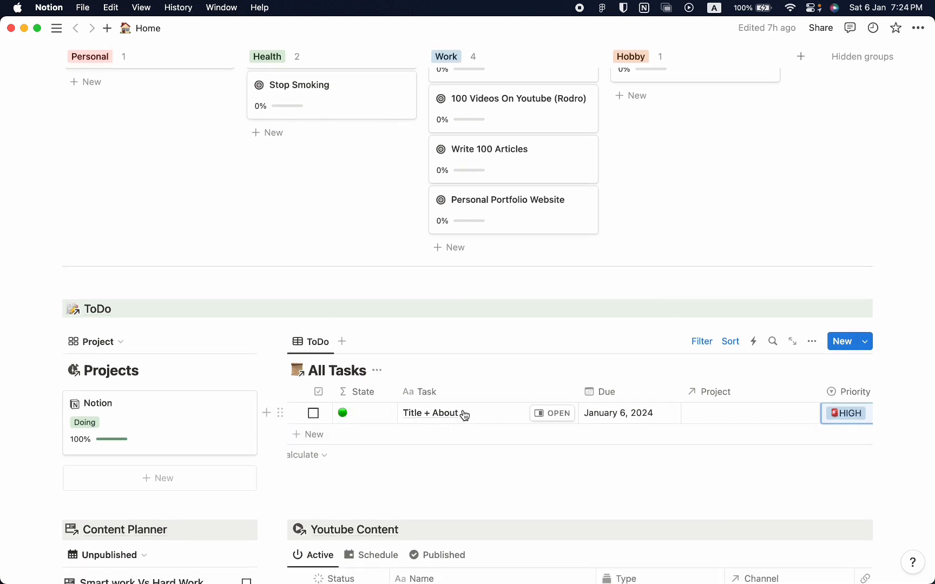
{"action": "left_click", "coordinate": [633, 422]}
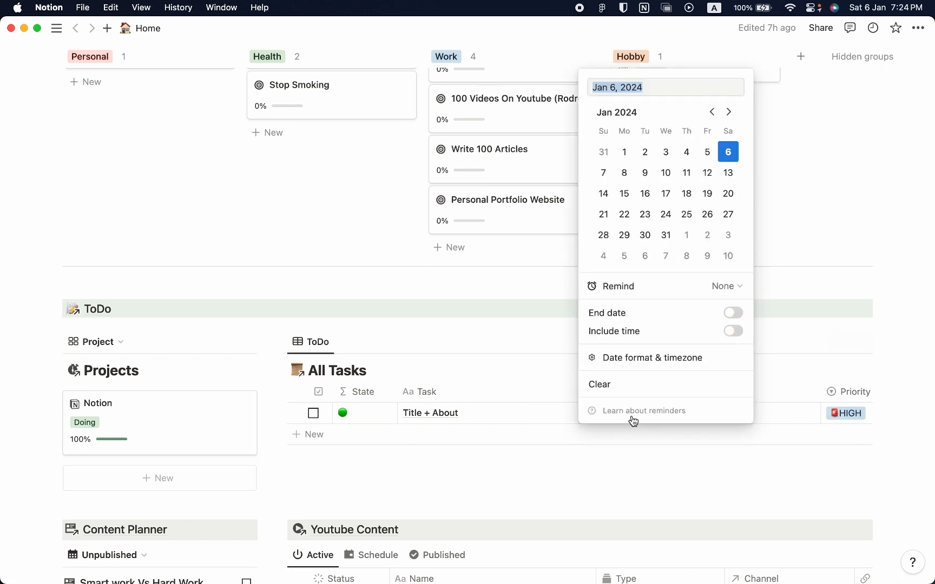
{"action": "left_click", "coordinate": [707, 152]}
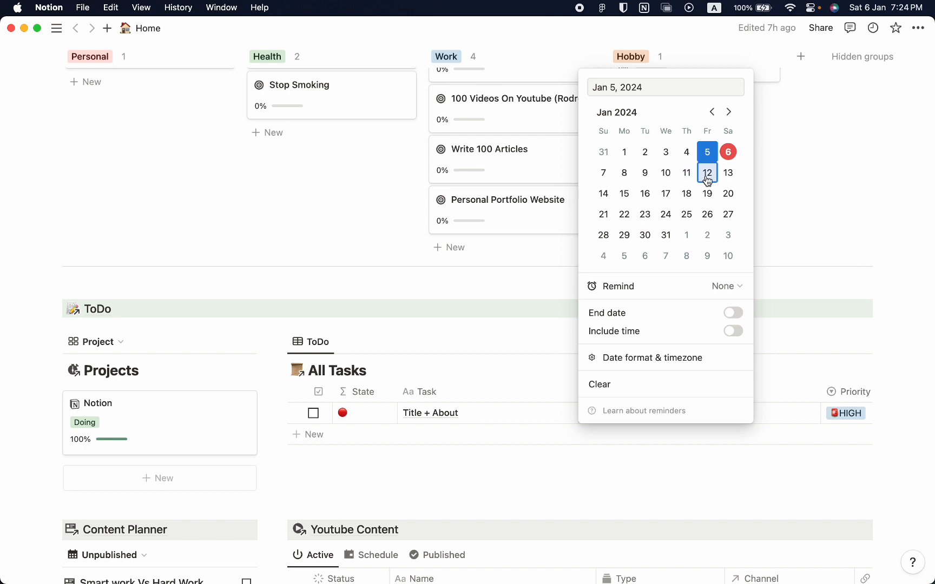
{"action": "left_click", "coordinate": [624, 173]}
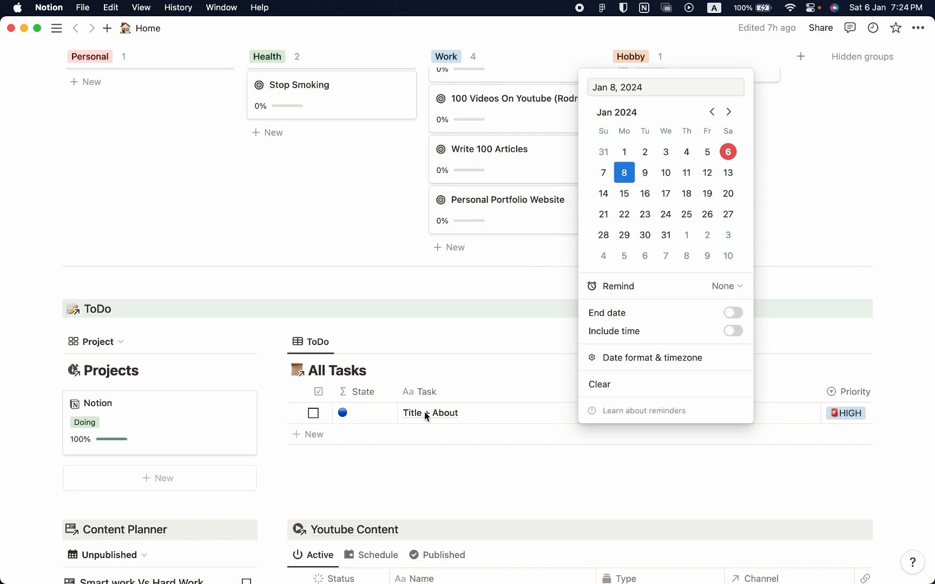
{"action": "left_click", "coordinate": [728, 152]}
{"action": "left_click", "coordinate": [479, 420]}
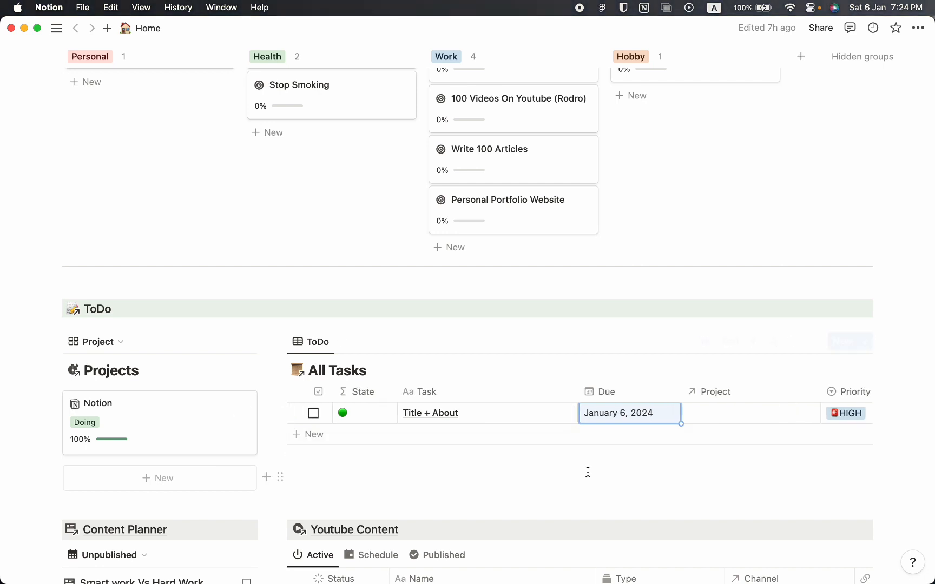
Open the Smart work Vs Hard Work entry in the Content Planner, check its Type, Status and Platform options, and close it.
{"action": "scroll", "coordinate": [588, 472], "scroll_direction": "down", "scroll_amount": 2}
{"action": "scroll", "coordinate": [588, 472], "scroll_direction": "down", "scroll_amount": 1}
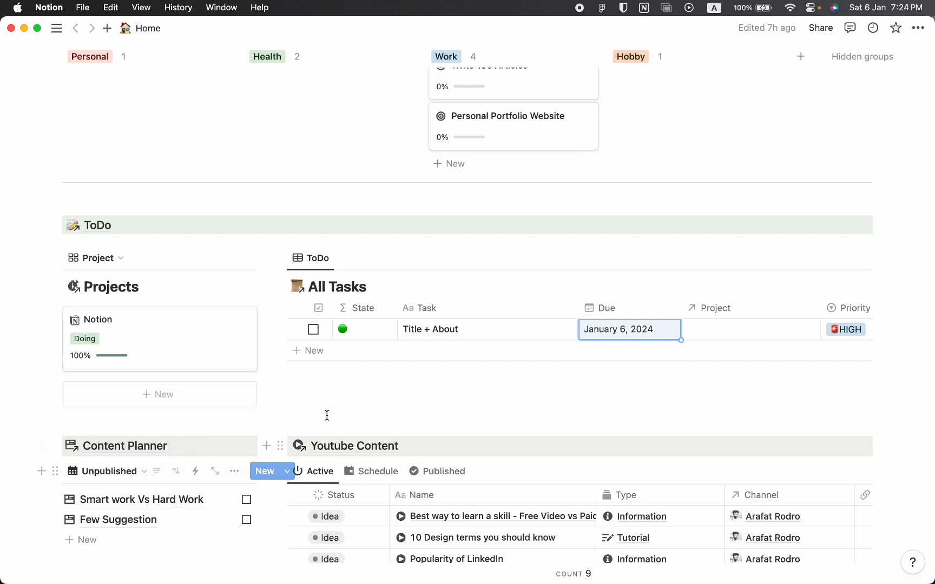
{"action": "scroll", "coordinate": [181, 536], "scroll_direction": "down", "scroll_amount": 1}
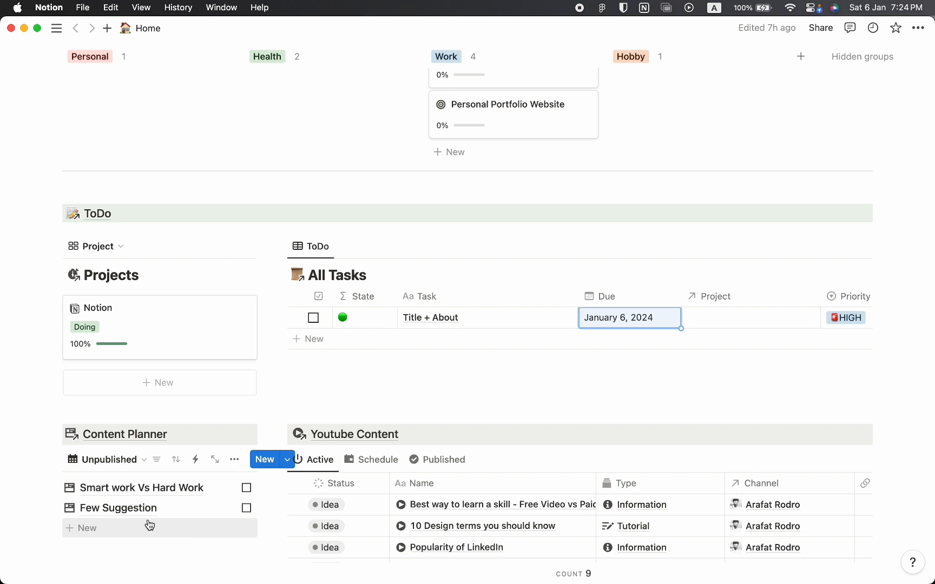
{"action": "scroll", "coordinate": [146, 492], "scroll_direction": "down", "scroll_amount": 1}
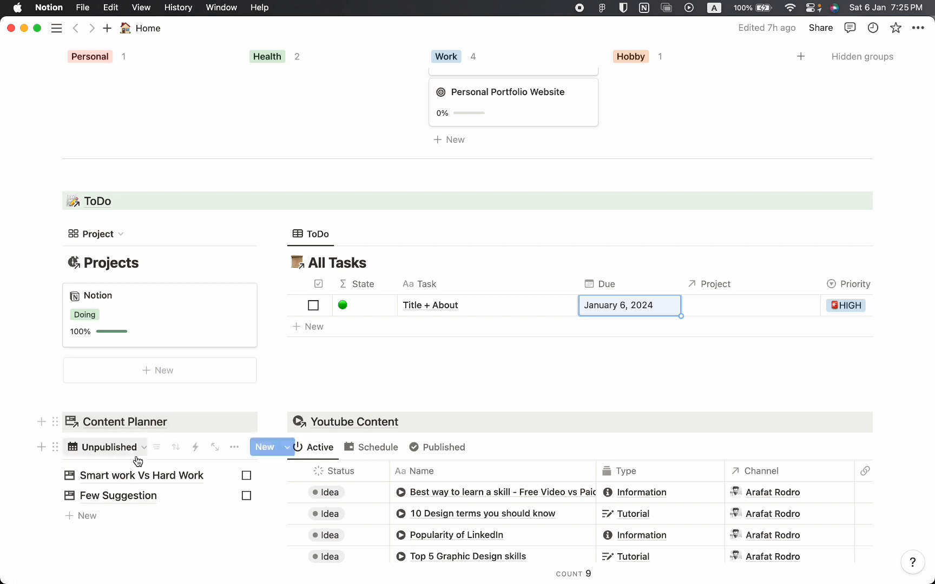
{"action": "left_click", "coordinate": [138, 479]}
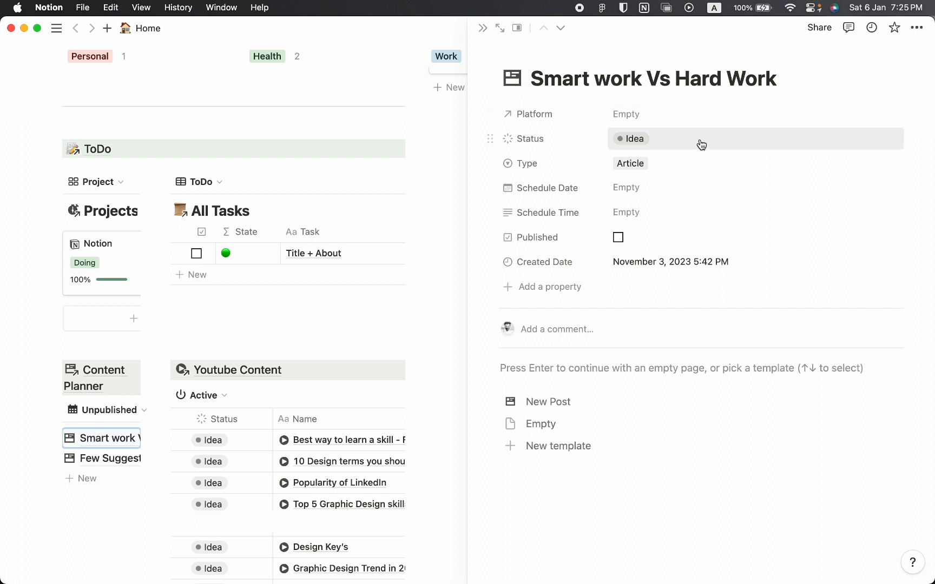
{"action": "left_click", "coordinate": [687, 174]}
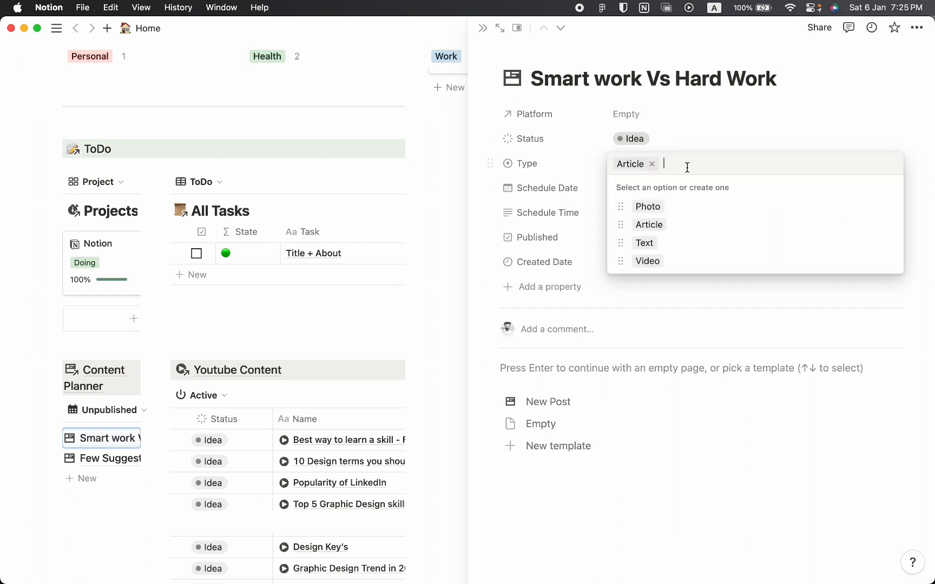
{"action": "left_click", "coordinate": [589, 173]}
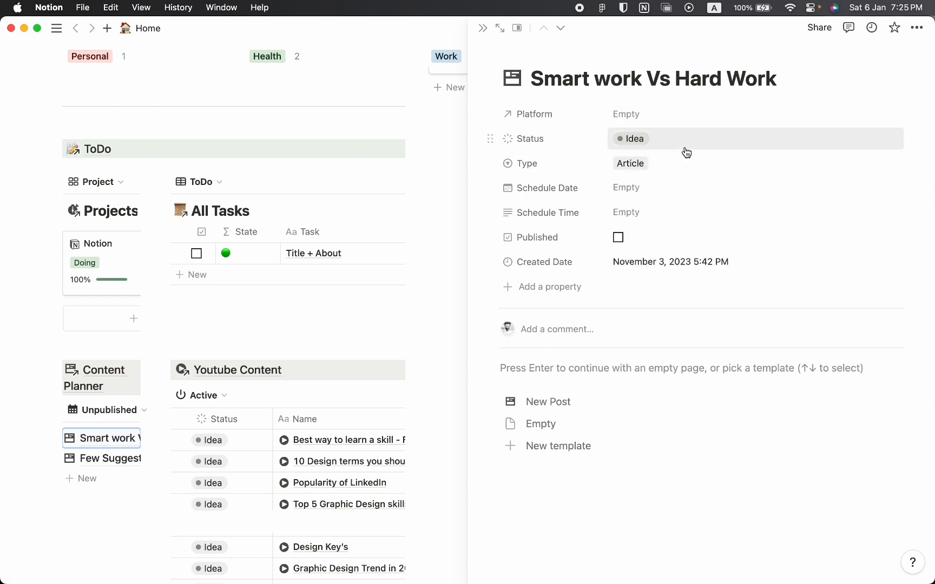
{"action": "left_click", "coordinate": [684, 143]}
{"action": "left_click", "coordinate": [586, 157]}
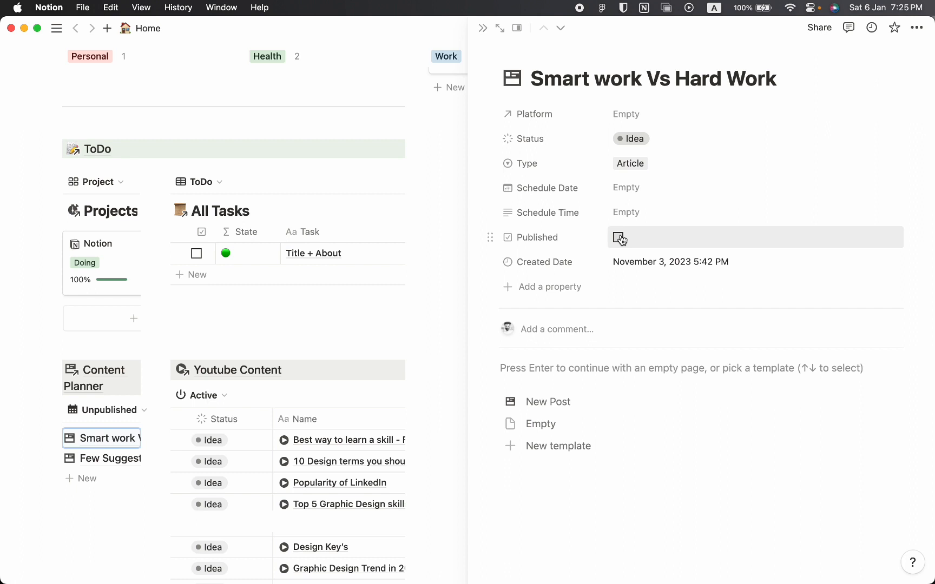
{"action": "left_click", "coordinate": [654, 119]}
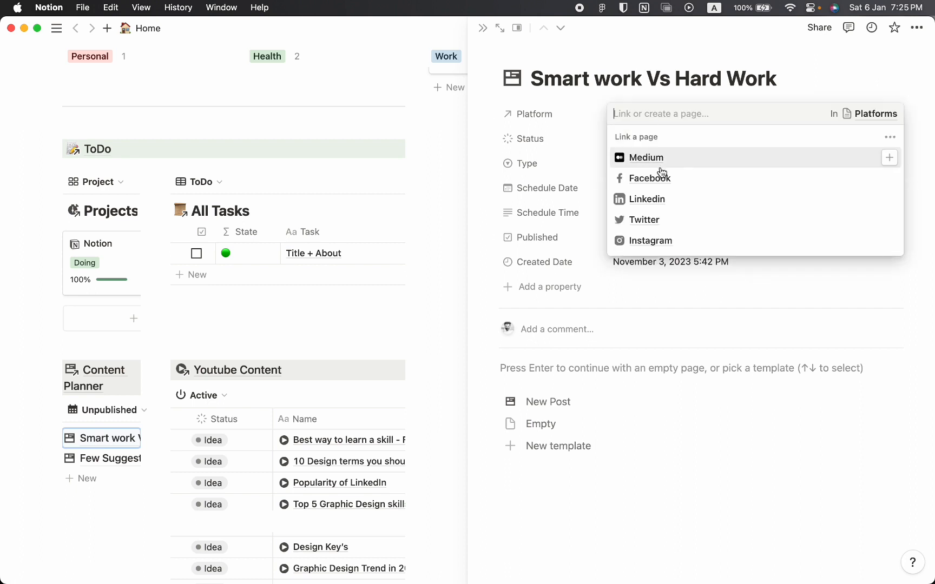
{"action": "left_click", "coordinate": [571, 122]}
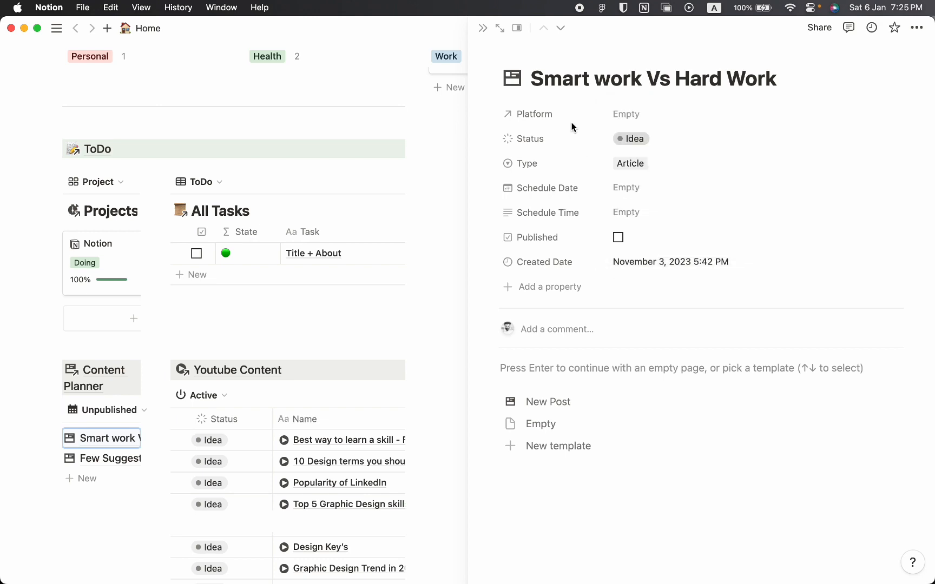
{"action": "left_click", "coordinate": [482, 27]}
Examine the Youtube Content table's columns and entries and the Note, My List and Book Tracker sections.
{"action": "scroll", "coordinate": [520, 263], "scroll_direction": "down", "scroll_amount": 2}
{"action": "scroll", "coordinate": [498, 349], "scroll_direction": "down", "scroll_amount": 1}
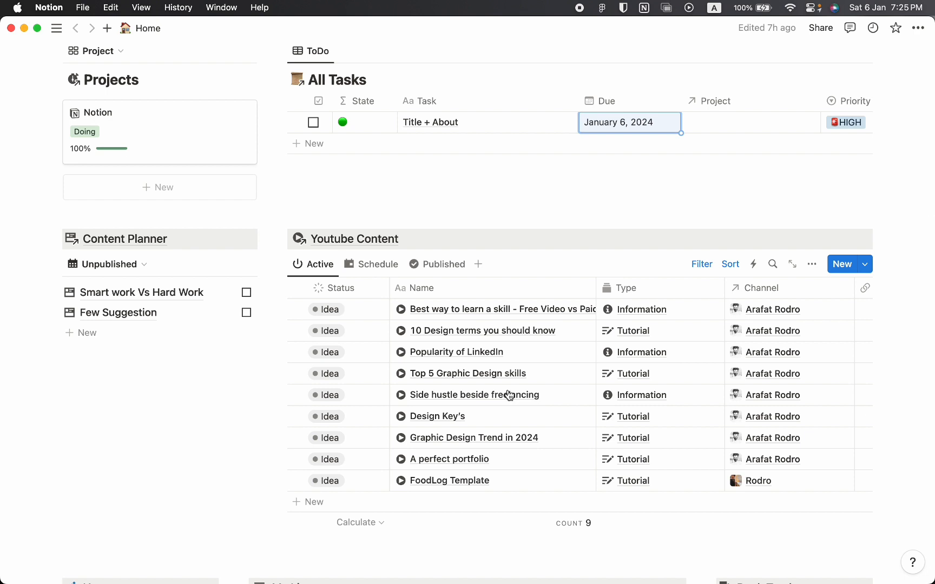
{"action": "scroll", "coordinate": [687, 468], "scroll_direction": "right", "scroll_amount": 5}
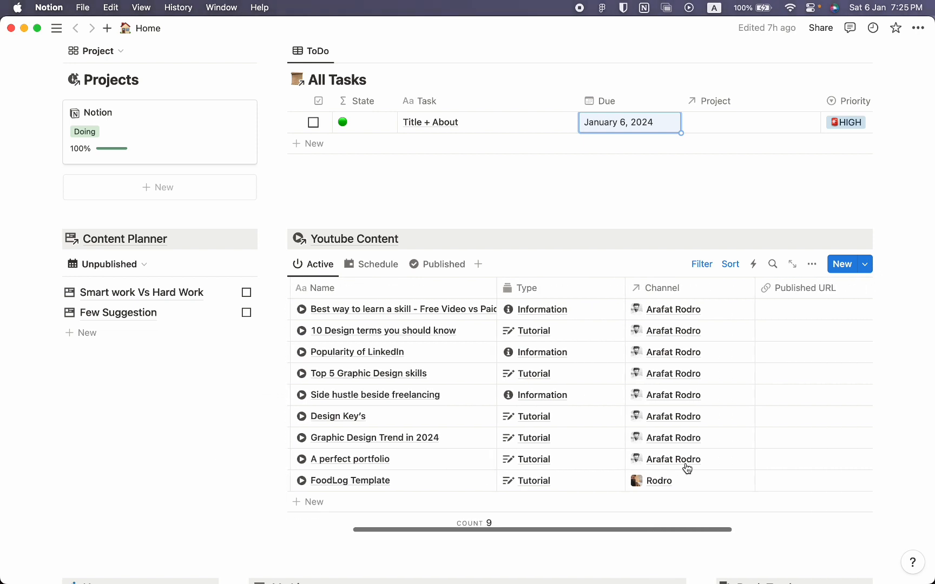
{"action": "scroll", "coordinate": [687, 469], "scroll_direction": "left", "scroll_amount": 5}
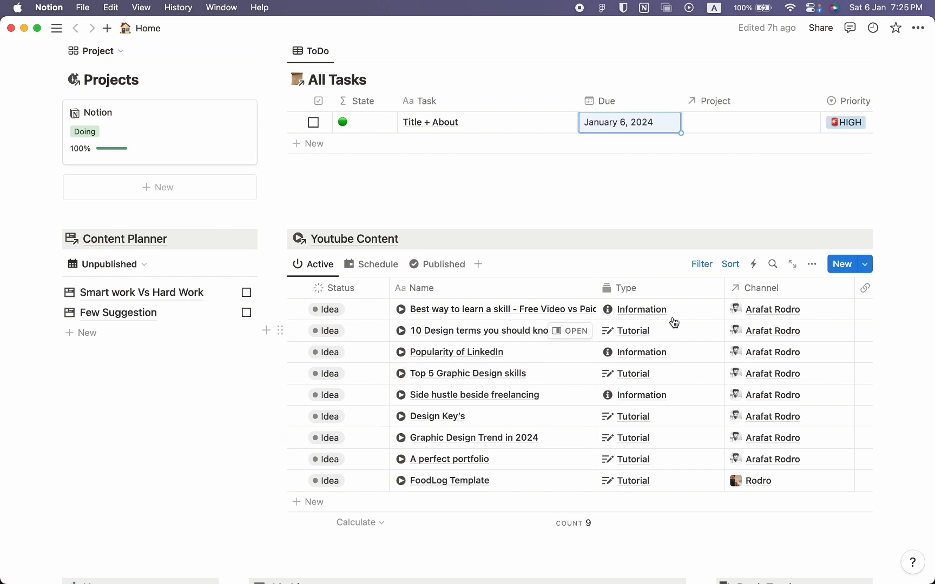
{"action": "scroll", "coordinate": [717, 310], "scroll_direction": "down", "scroll_amount": 2}
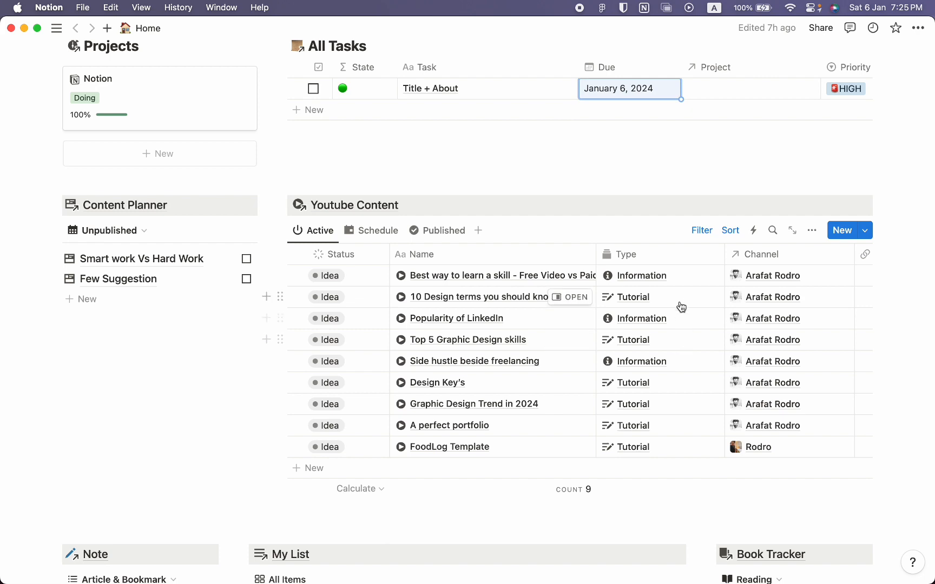
{"action": "scroll", "coordinate": [672, 402], "scroll_direction": "down", "scroll_amount": 2}
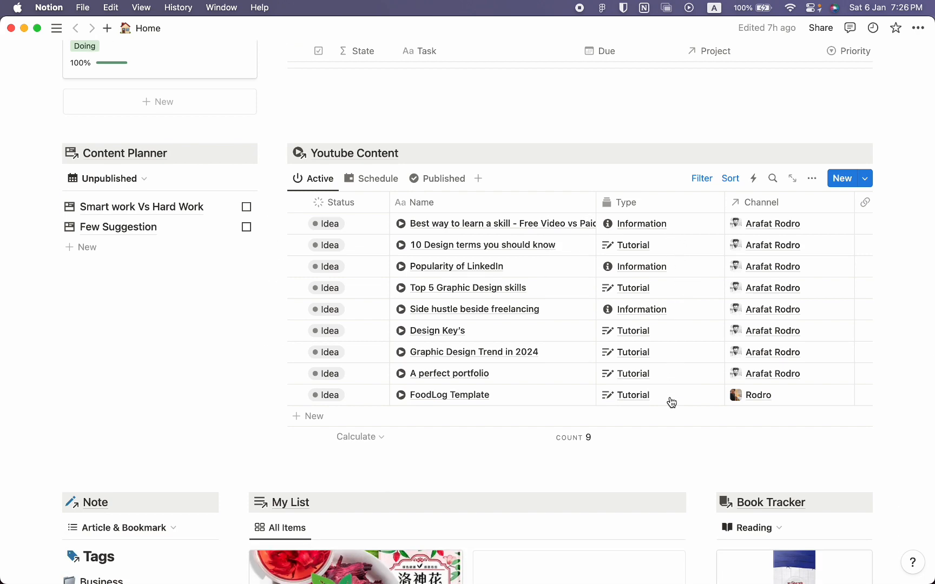
{"action": "scroll", "coordinate": [548, 273], "scroll_direction": "down", "scroll_amount": 3}
{"action": "scroll", "coordinate": [549, 276], "scroll_direction": "down", "scroll_amount": 3}
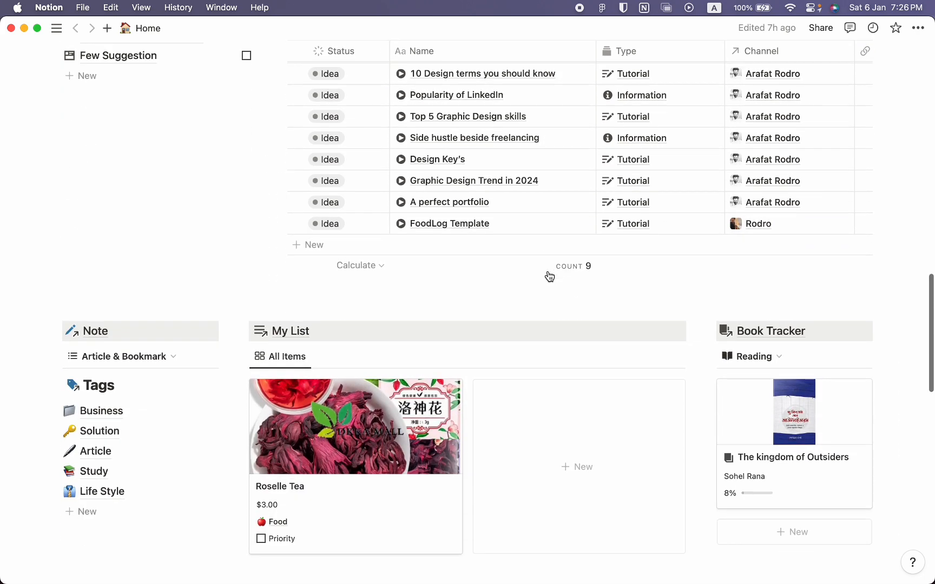
{"action": "scroll", "coordinate": [549, 276], "scroll_direction": "down", "scroll_amount": 2}
{"action": "scroll", "coordinate": [132, 266], "scroll_direction": "up", "scroll_amount": 1}
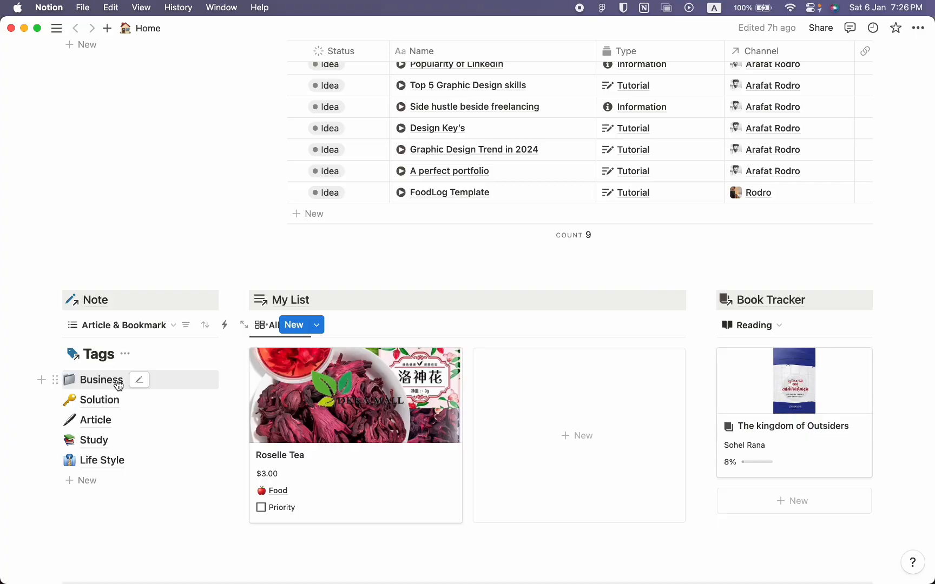
{"action": "scroll", "coordinate": [388, 354], "scroll_direction": "down", "scroll_amount": 1}
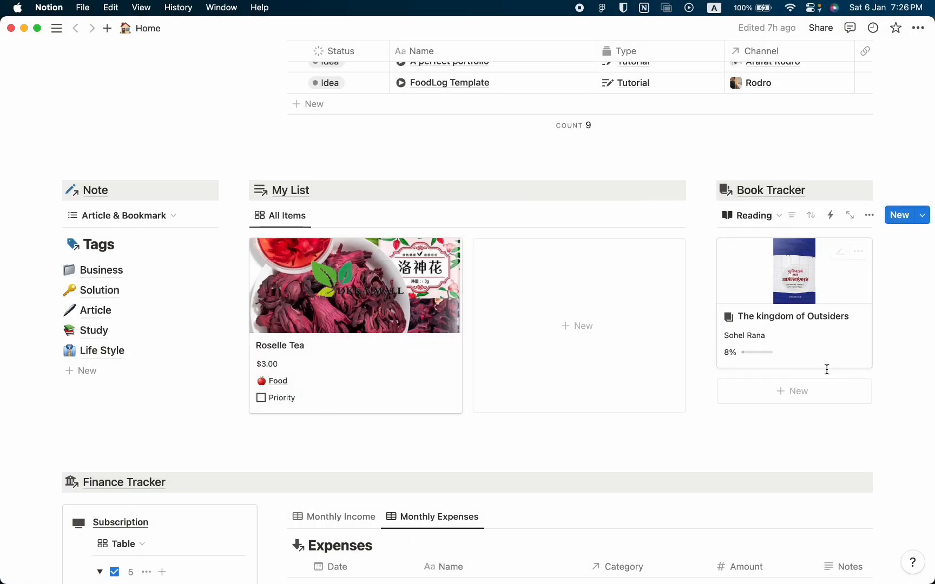
Open The kingdom of Outsiders in the Book Tracker, review its properties and Rating options, and close it.
{"action": "left_click", "coordinate": [816, 337]}
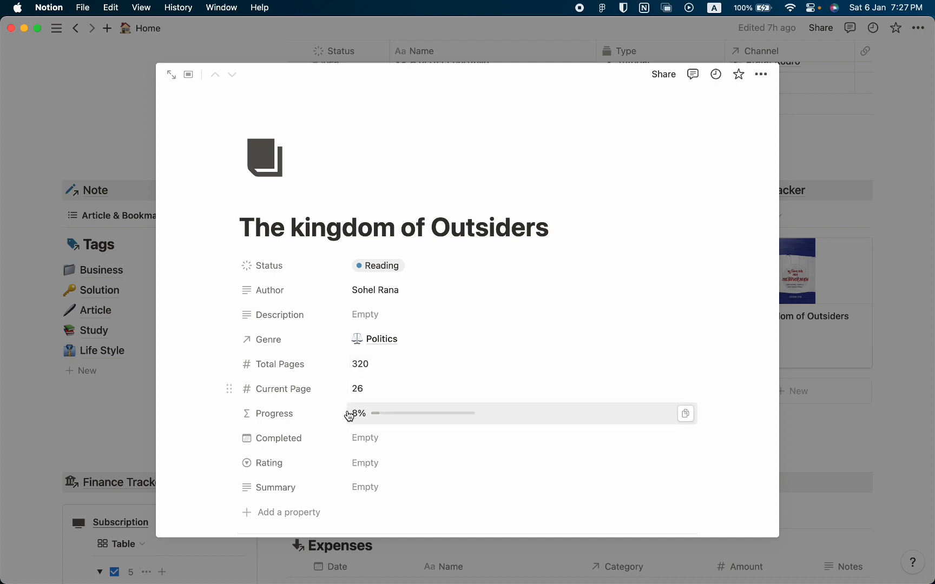
{"action": "scroll", "coordinate": [378, 422], "scroll_direction": "down", "scroll_amount": 3}
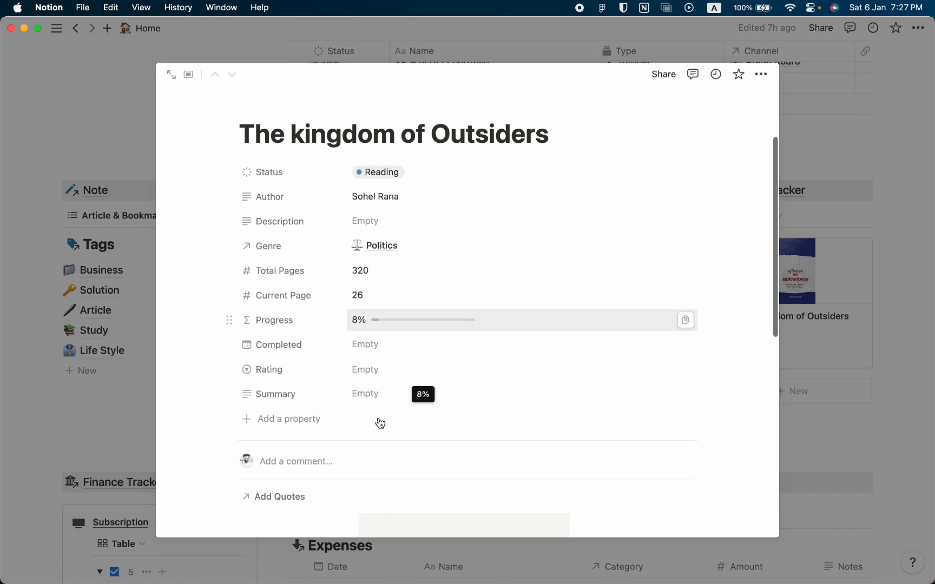
{"action": "left_click", "coordinate": [387, 370]}
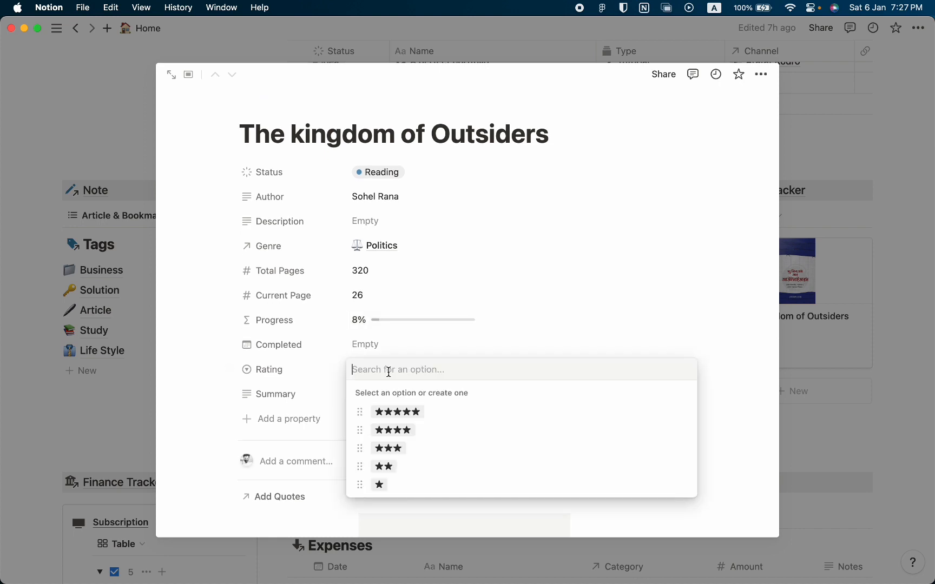
{"action": "left_click", "coordinate": [325, 295]}
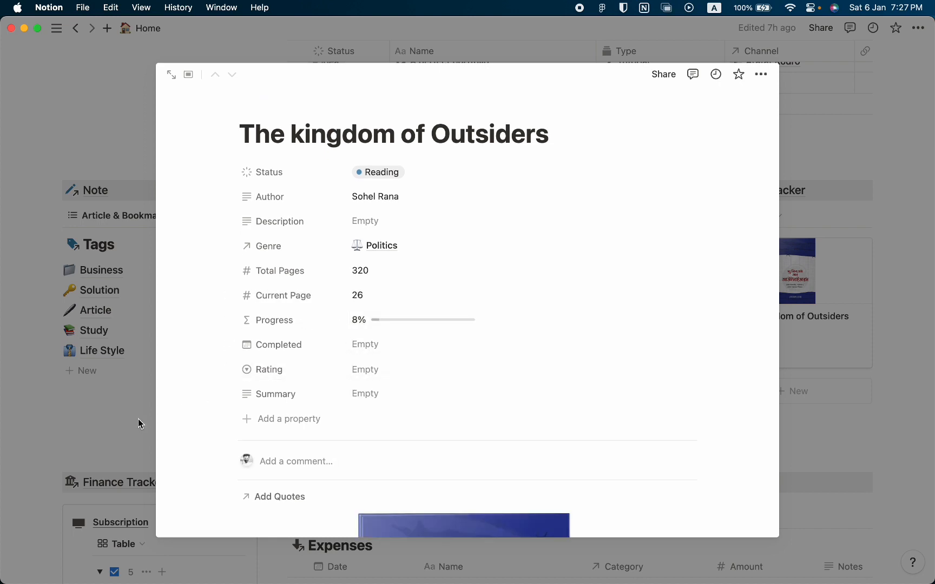
{"action": "left_click", "coordinate": [137, 419]}
Examine the subscription cards in the Finance Tracker, including their renewal dates and remaining days.
{"action": "scroll", "coordinate": [378, 400], "scroll_direction": "down", "scroll_amount": 4}
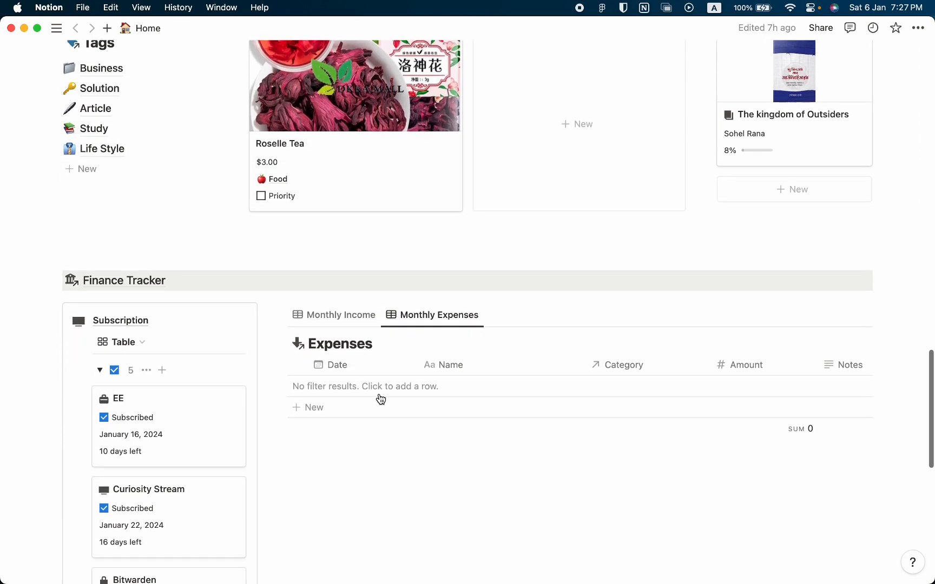
{"action": "scroll", "coordinate": [378, 398], "scroll_direction": "down", "scroll_amount": 3}
{"action": "scroll", "coordinate": [165, 310], "scroll_direction": "down", "scroll_amount": 1}
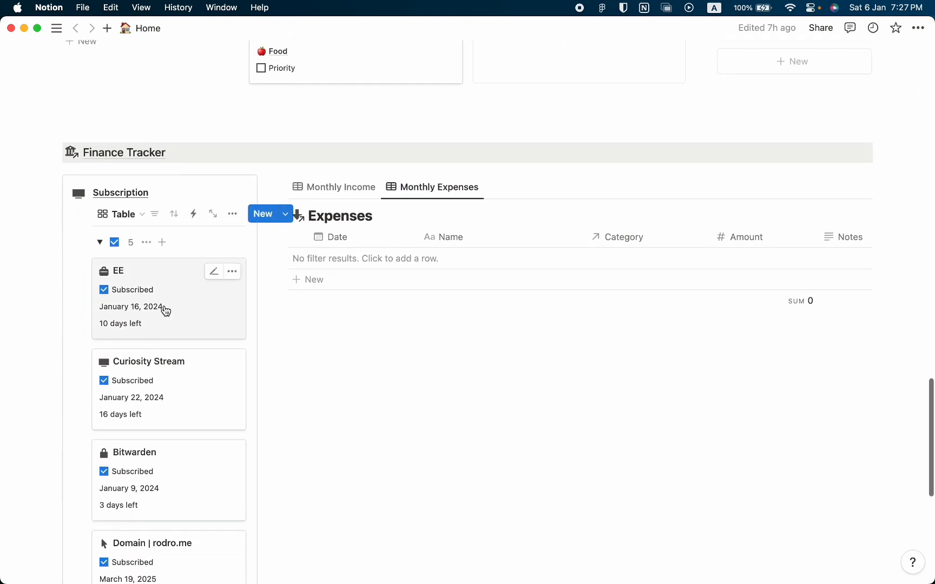
{"action": "scroll", "coordinate": [171, 386], "scroll_direction": "down", "scroll_amount": 1}
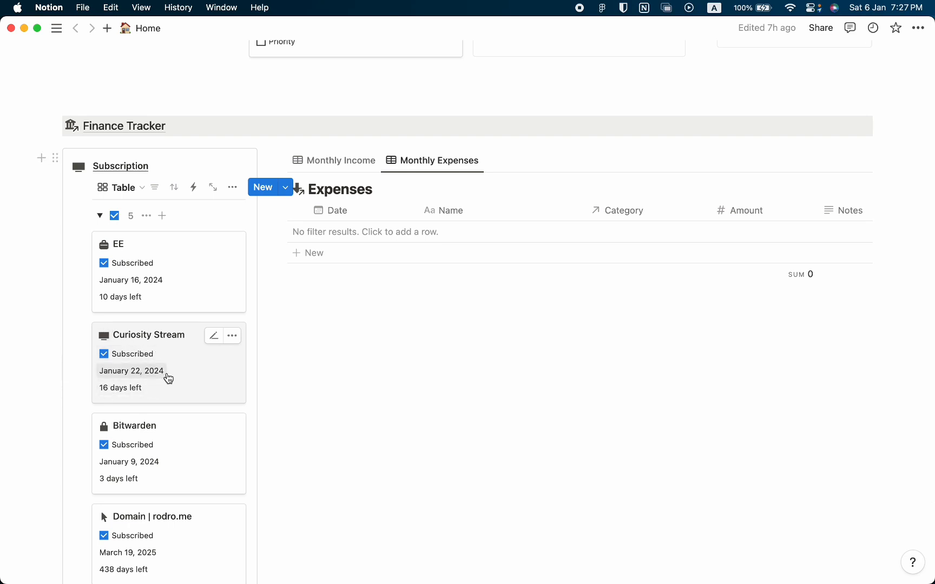
{"action": "scroll", "coordinate": [169, 378], "scroll_direction": "down", "scroll_amount": 2}
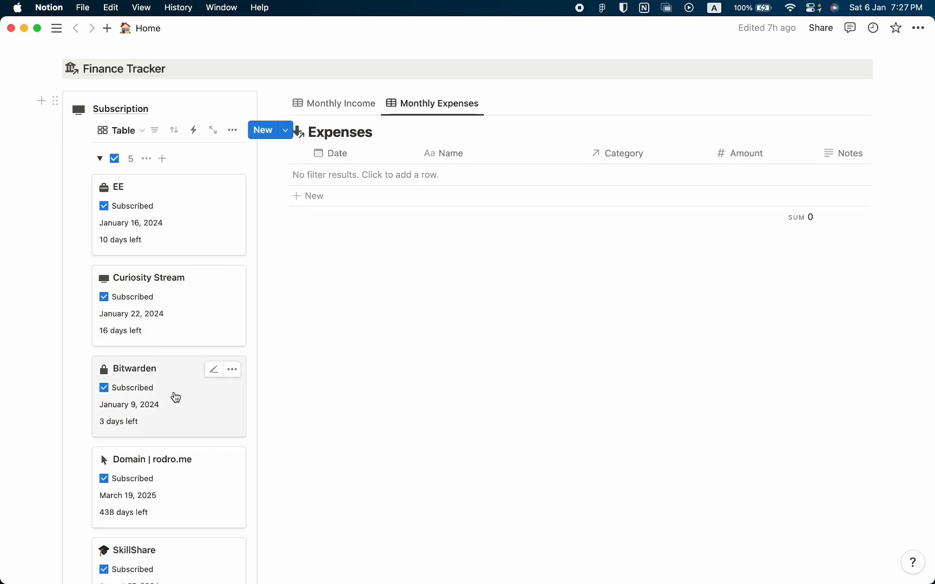
{"action": "scroll", "coordinate": [176, 398], "scroll_direction": "down", "scroll_amount": 2}
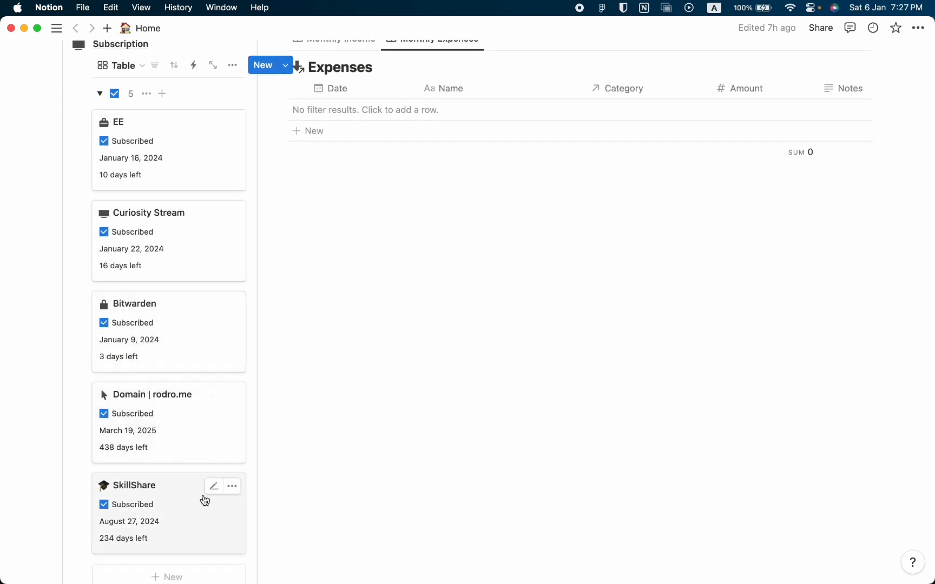
{"action": "scroll", "coordinate": [205, 500], "scroll_direction": "down", "scroll_amount": 1}
{"action": "scroll", "coordinate": [307, 492], "scroll_direction": "up", "scroll_amount": 5}
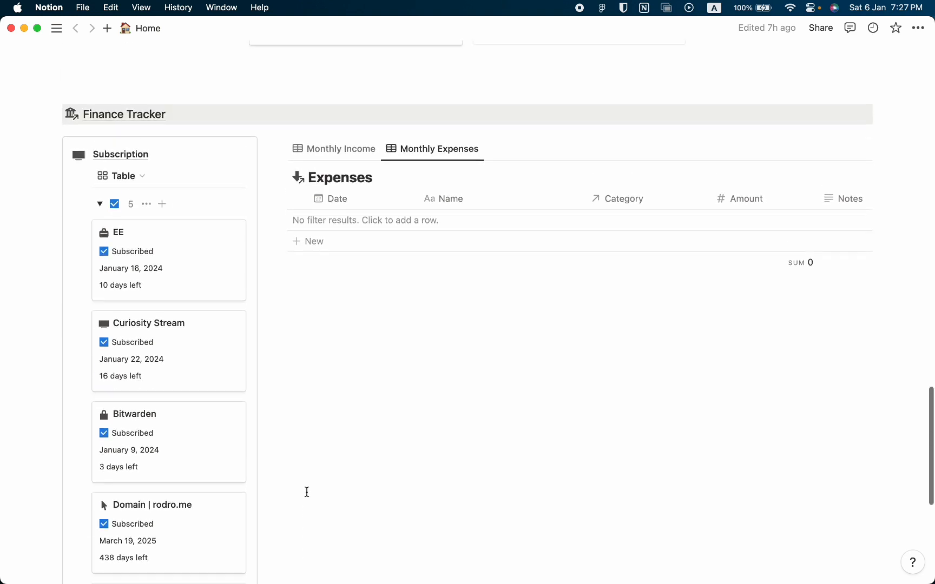
View the Finance Tracker's Monthly Income table and switch back to Monthly Expenses.
{"action": "left_click", "coordinate": [313, 201]}
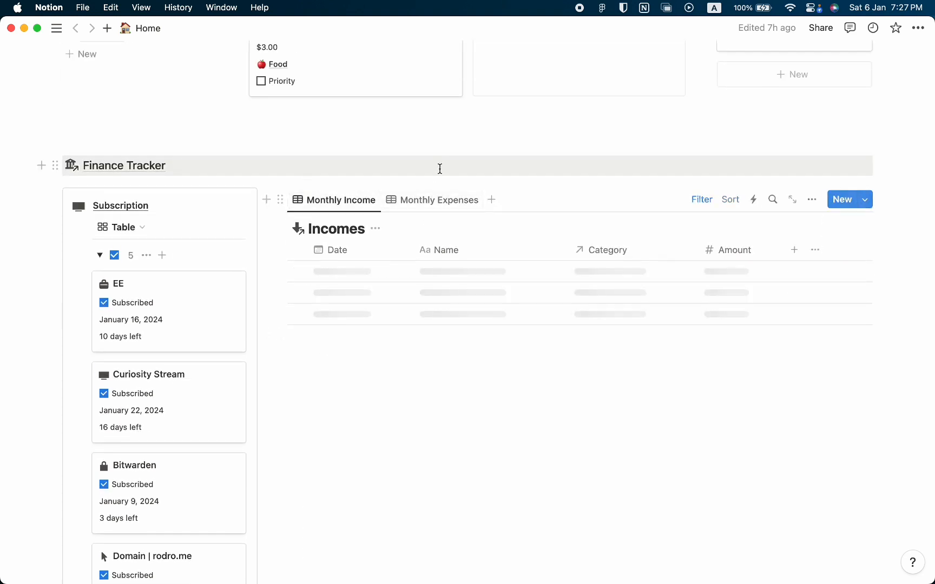
{"action": "left_click", "coordinate": [433, 200]}
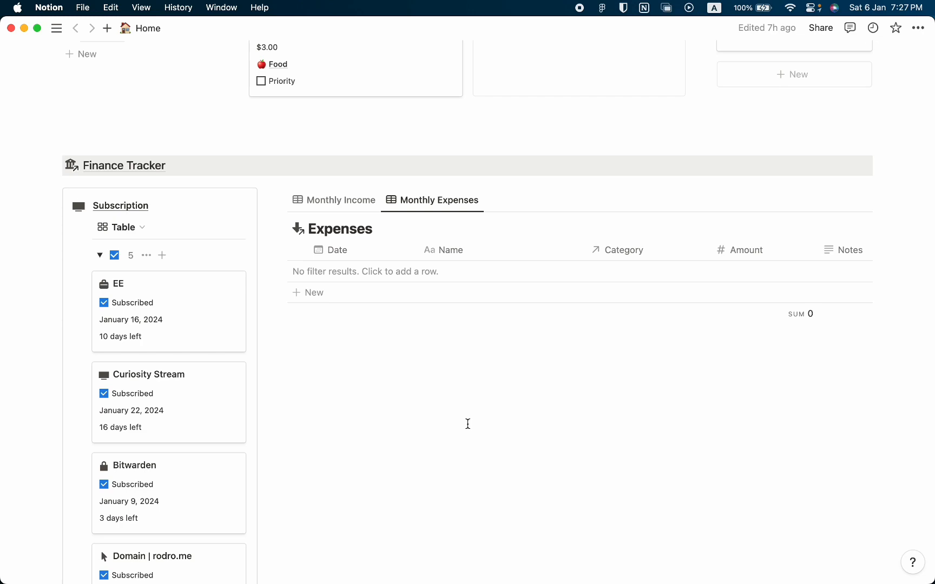
{"action": "scroll", "coordinate": [468, 424], "scroll_direction": "up", "scroll_amount": 20}
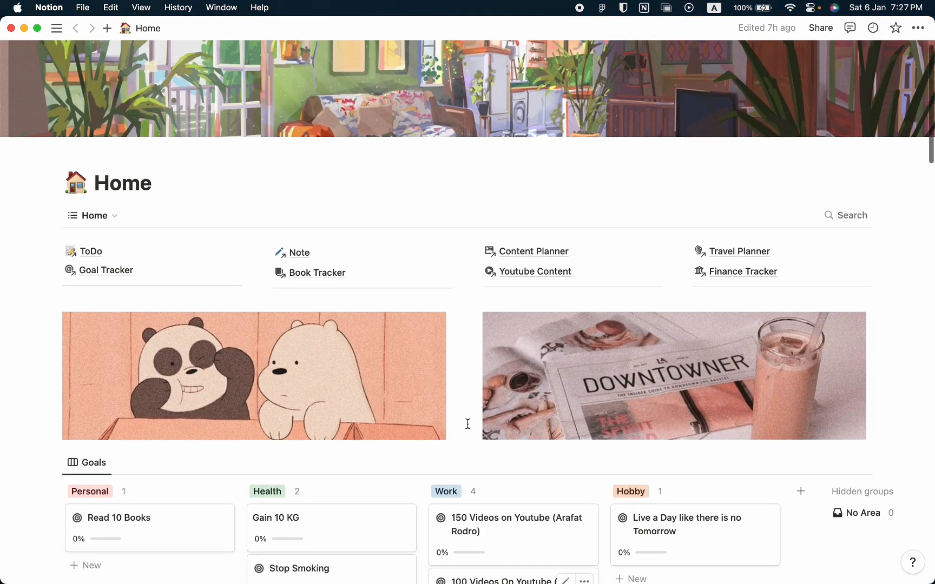
{"action": "scroll", "coordinate": [467, 423], "scroll_direction": "down", "scroll_amount": 3}
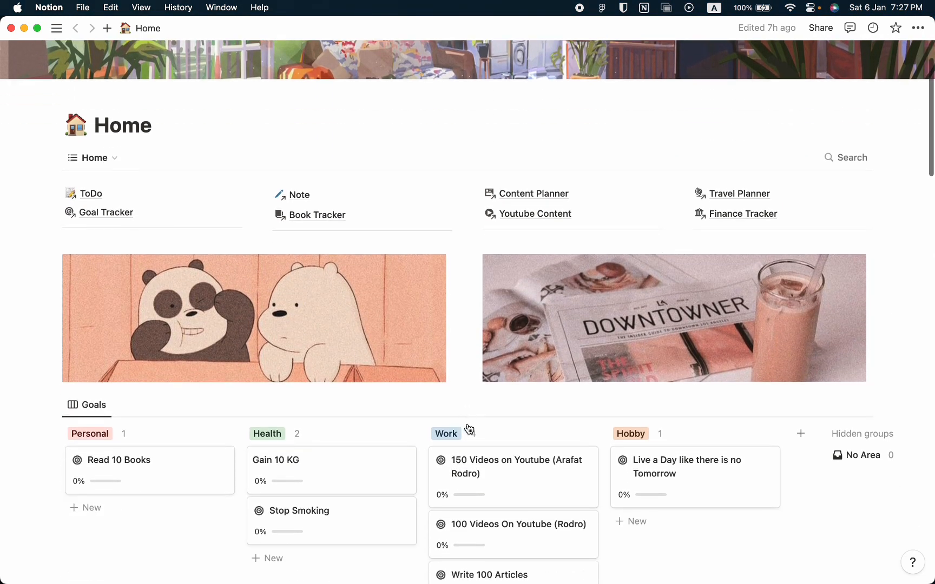